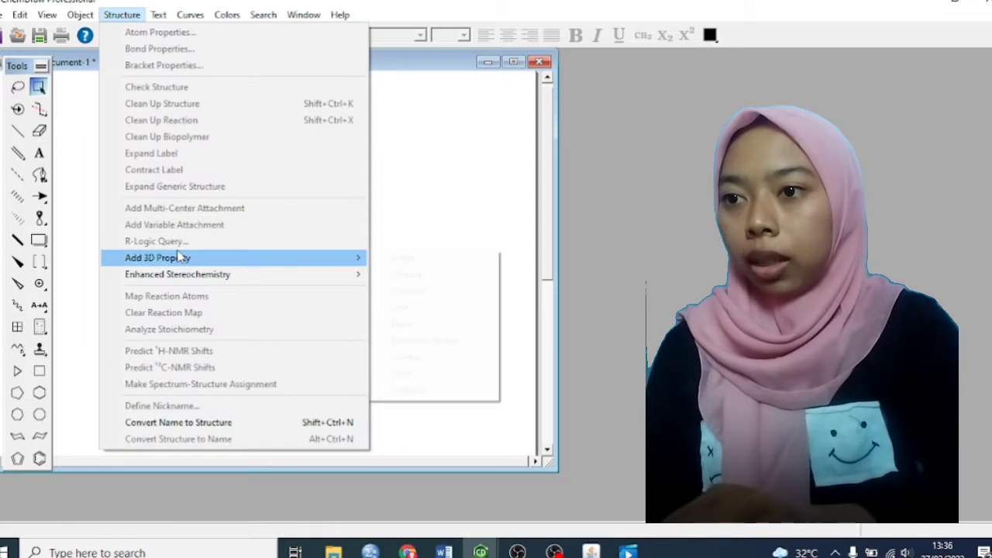
- Convert the name 2-ethoxy-2Methyhexane to a structure, with the name pasted below it
{"action": "left_click", "coordinate": [194, 422]}
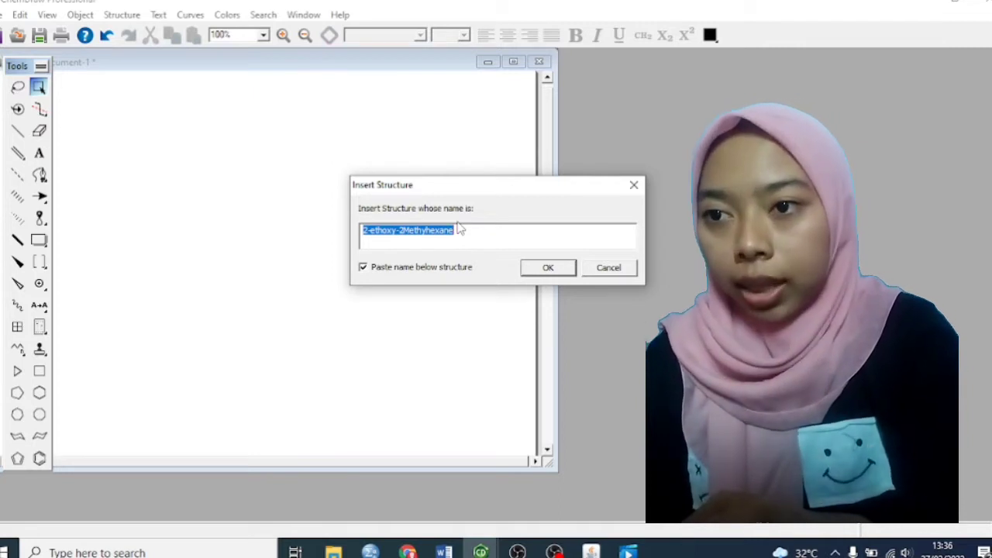
{"action": "left_click", "coordinate": [548, 271]}
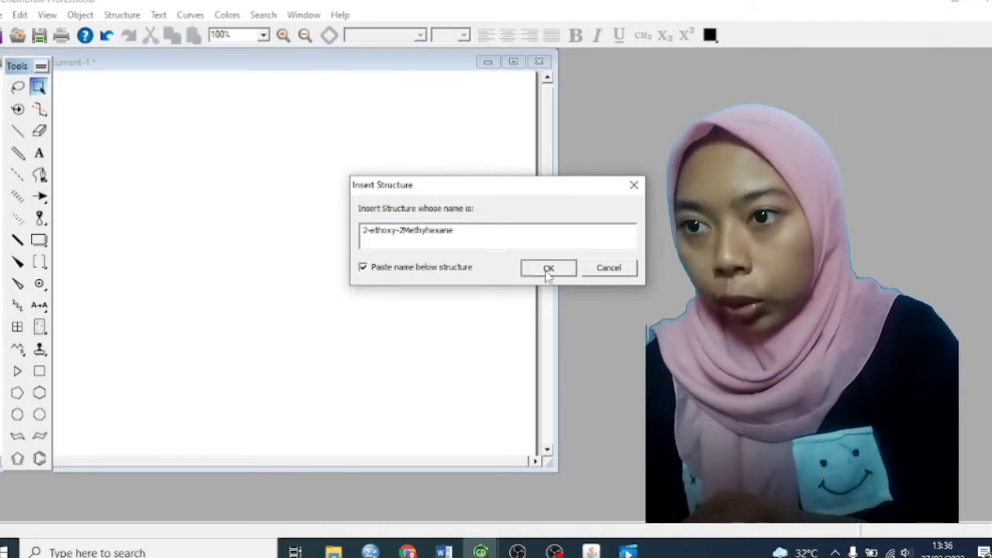
{"action": "left_click", "coordinate": [524, 327]}
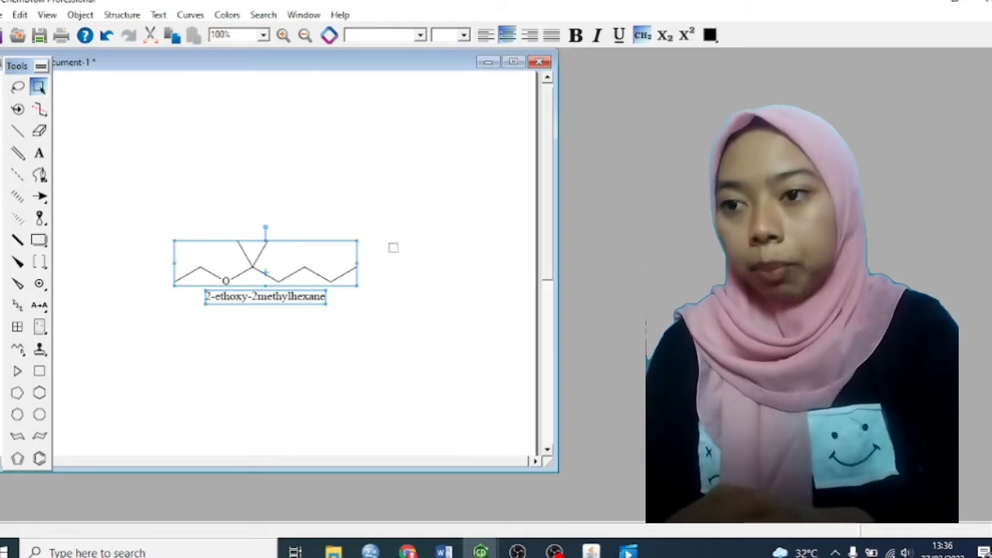
{"action": "left_click", "coordinate": [406, 234]}
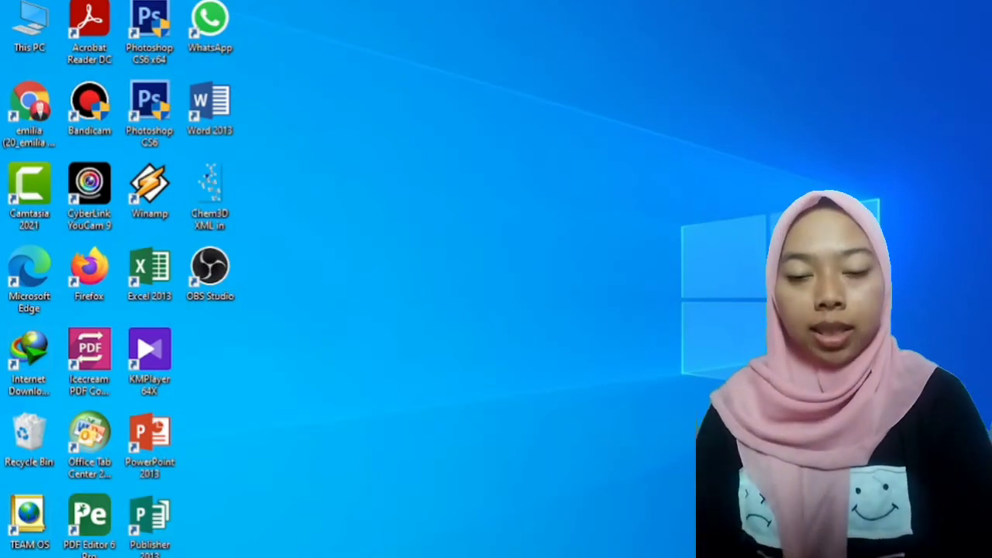
- Switch to ChemDraw Professional and draw a four-carbon zigzag chain of single bonds with a downward branch on its third carbon
{"action": "left_click", "coordinate": [365, 557]}
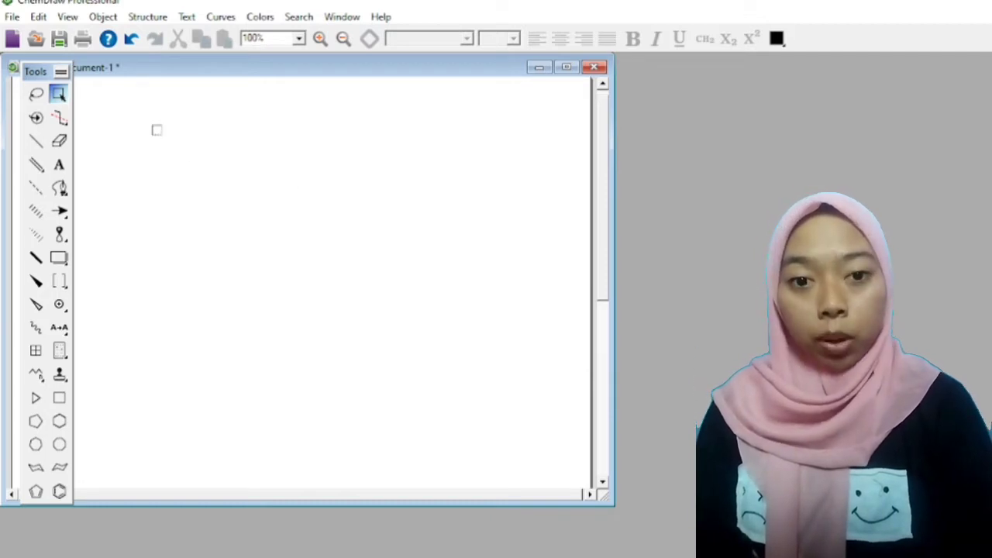
{"action": "left_click", "coordinate": [37, 142]}
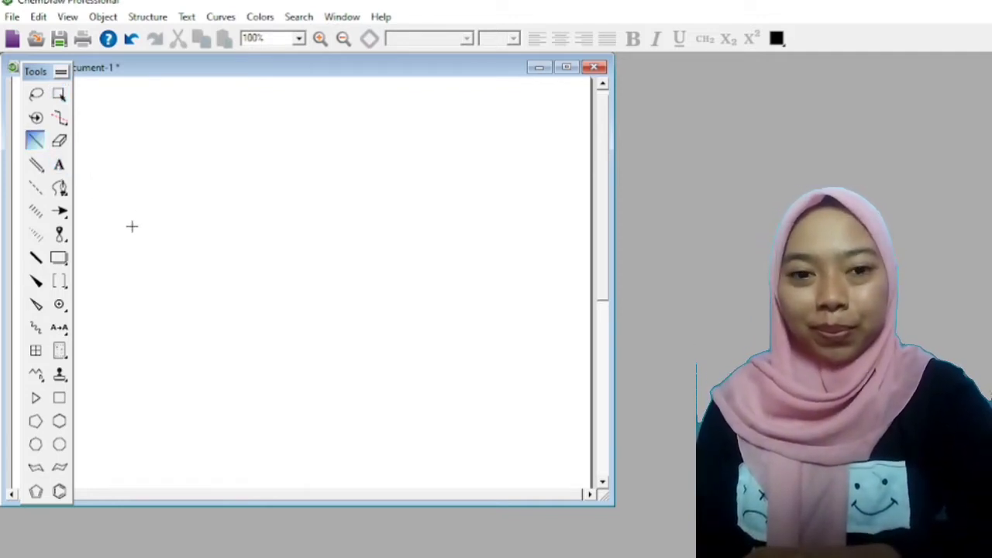
{"action": "mouse_move", "coordinate": [132, 225]}
{"action": "left_mouse_down"}
{"action": "mouse_move", "coordinate": [163, 209]}
{"action": "mouse_move", "coordinate": [187, 227]}
{"action": "mouse_move", "coordinate": [199, 220]}
{"action": "left_mouse_up"}
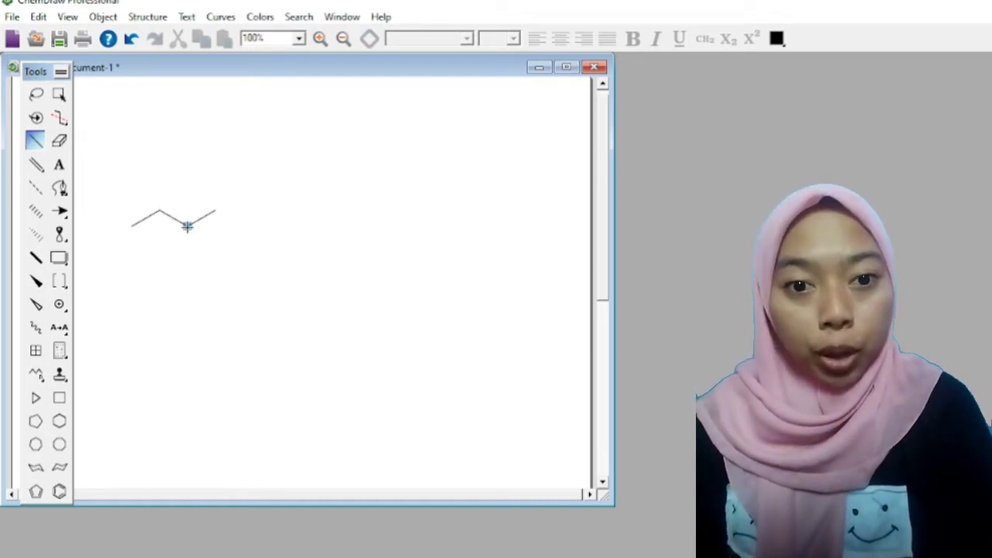
{"action": "left_click", "coordinate": [187, 226]}
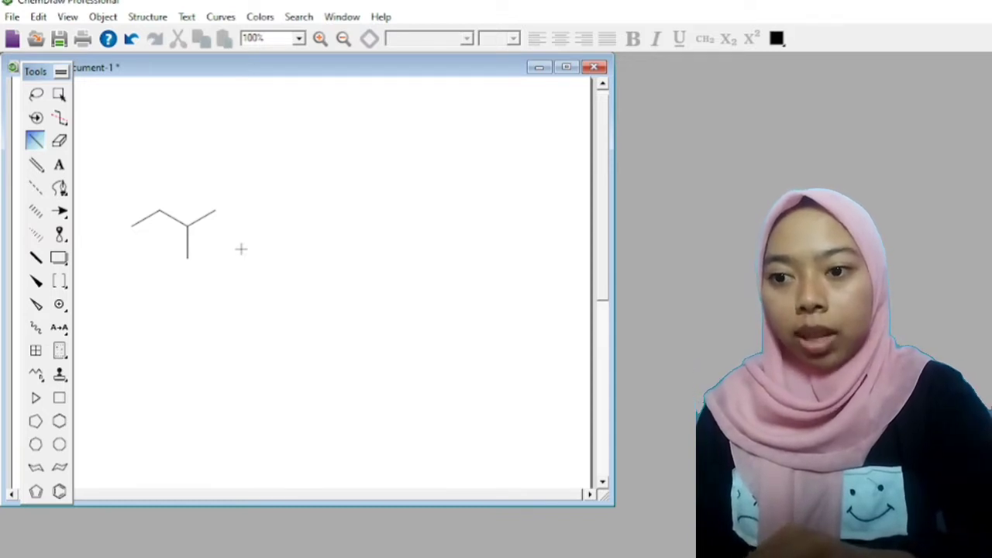
- Try to label the chain's first two carbons CH3 and CH2 with the Text tool
{"action": "left_click", "coordinate": [59, 165]}
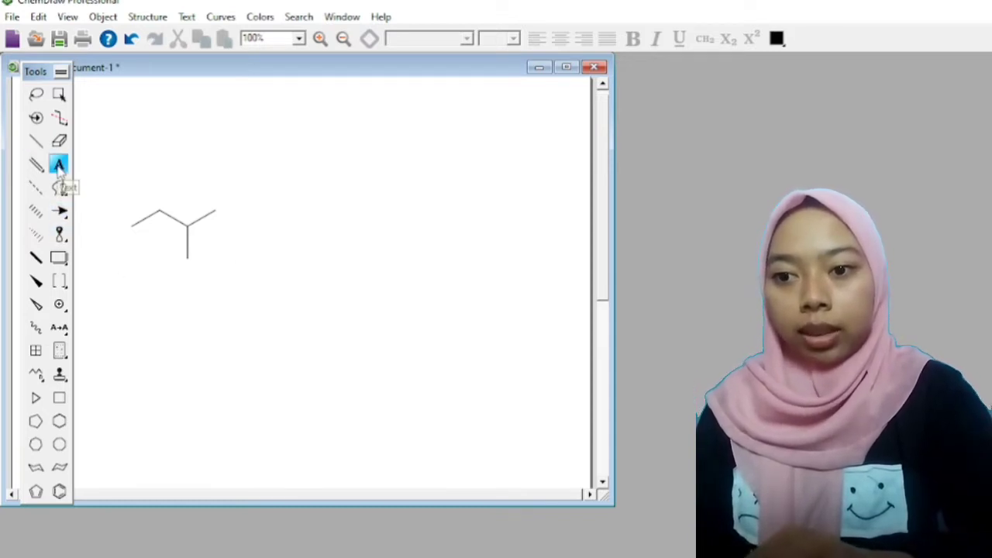
{"action": "left_click", "coordinate": [142, 229]}
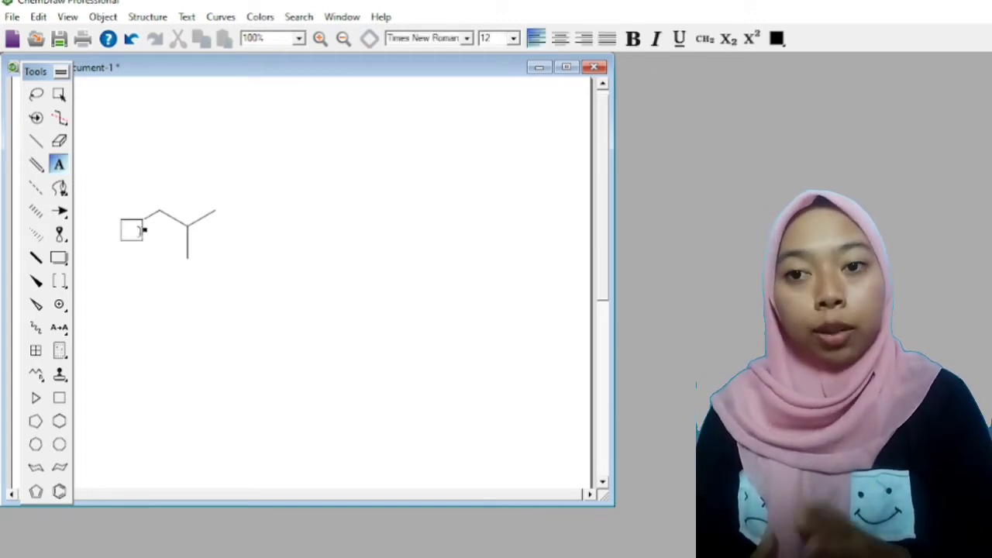
{"action": "type", "text": "CC"}
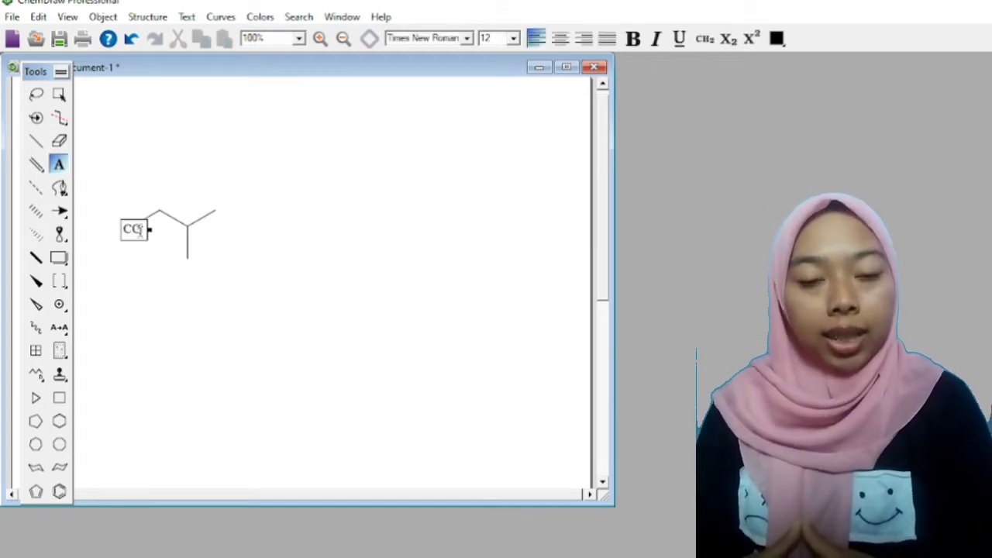
{"action": "key", "text": "BackSpace"}
{"action": "type", "text": "H3"}
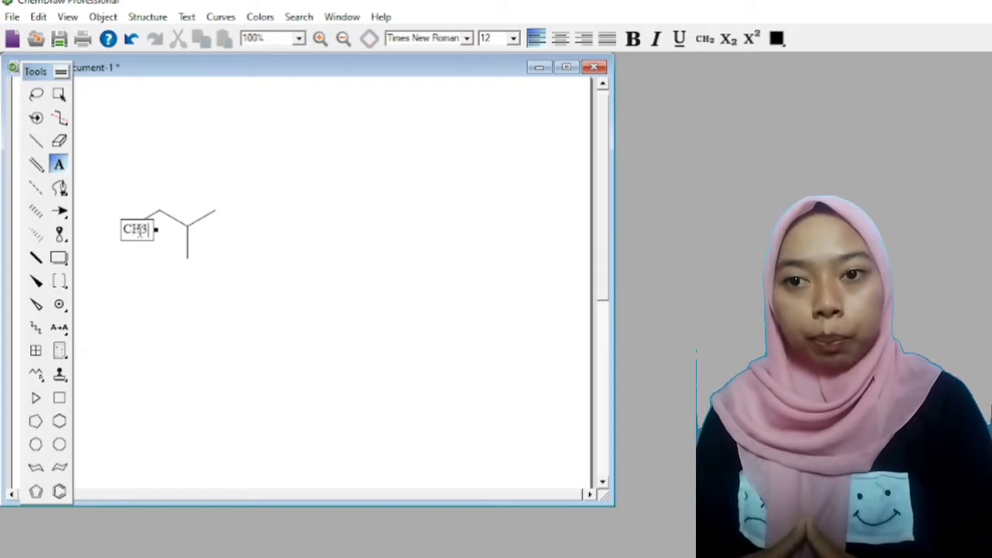
{"action": "left_click", "coordinate": [158, 213]}
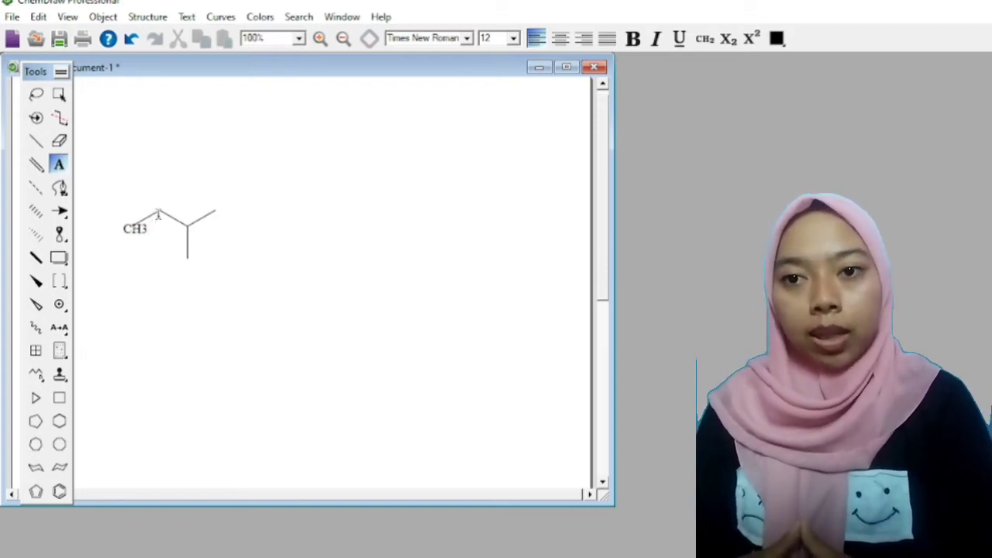
{"action": "type", "text": "CH"}
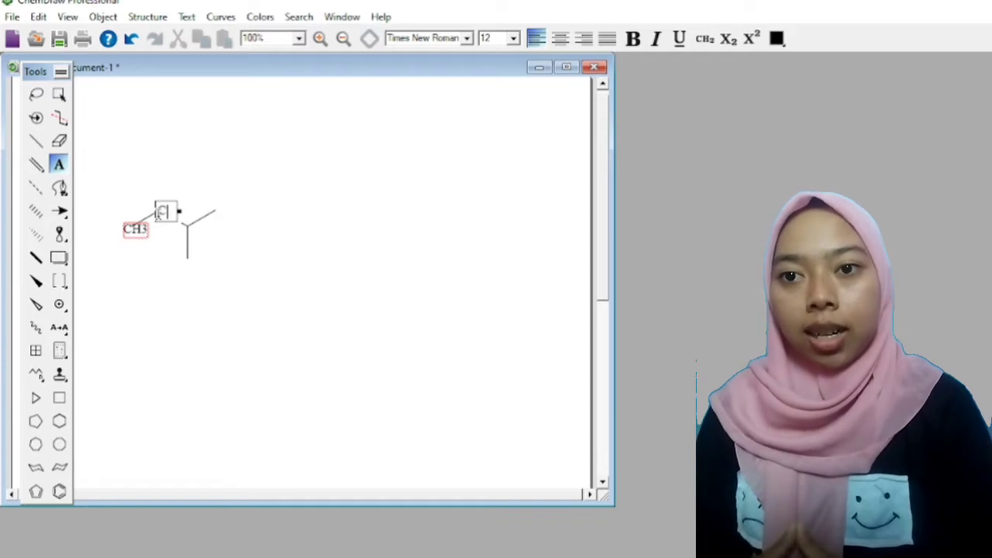
{"action": "type", "text": "2"}
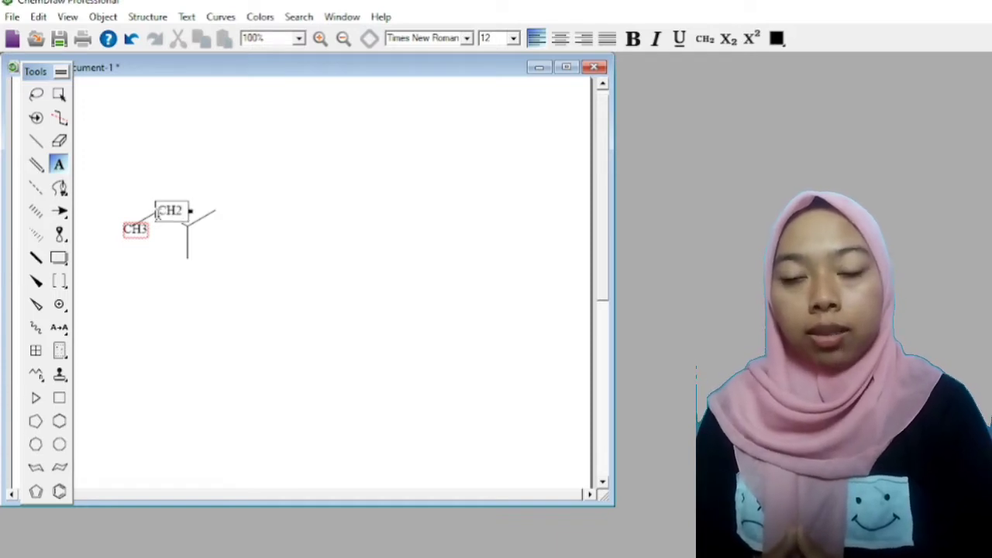
- Delete the loose CH3 and CH2 text beside the chain's first two carbons
{"action": "left_click", "coordinate": [152, 230]}
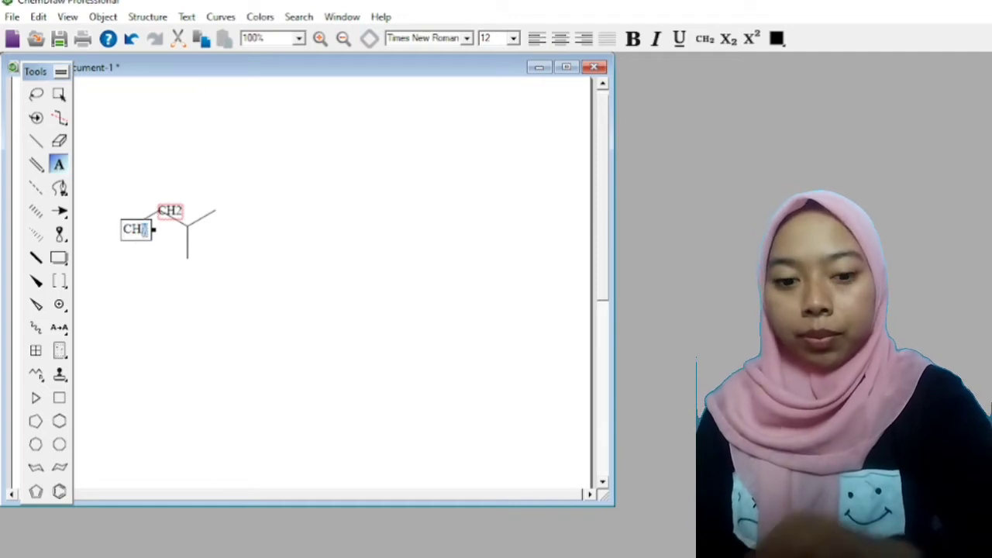
{"action": "key", "text": "BackSpace"}
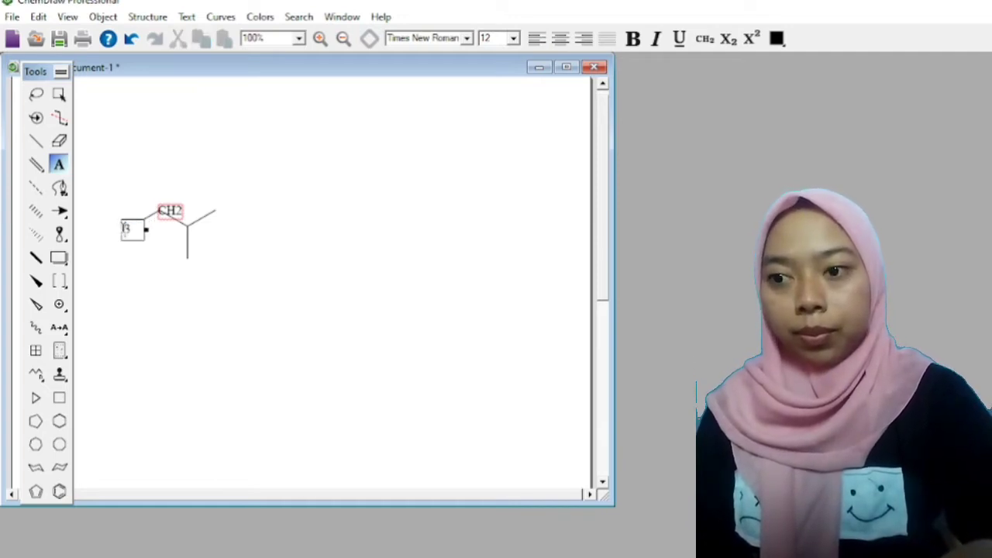
{"action": "left_click_drag", "start_coordinate": [132, 230], "coordinate": [113, 229]}
{"action": "key", "text": "BackSpace"}
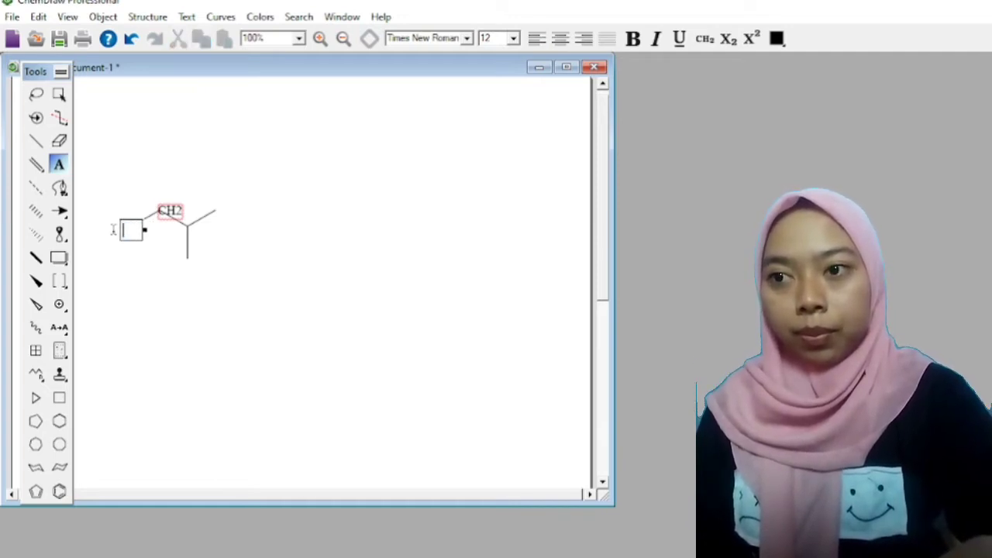
{"action": "left_click", "coordinate": [185, 216]}
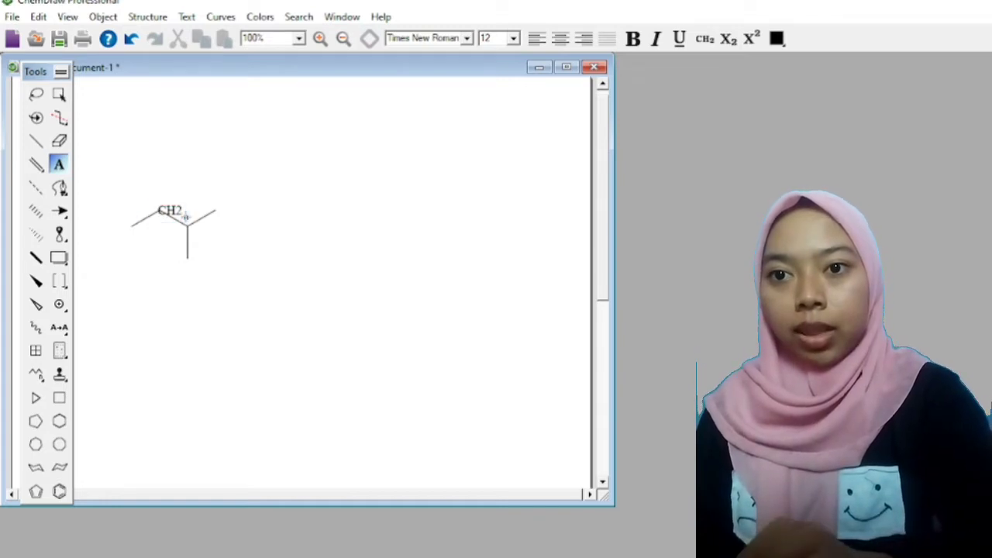
{"action": "key", "text": "BackSpace"}
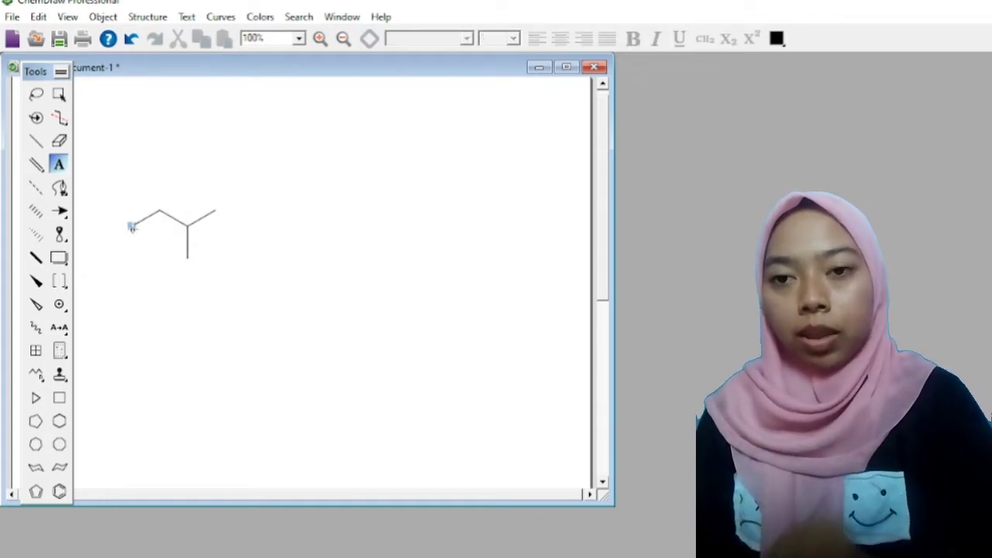
- Label the chain's first carbon CH3 as an atom label and add CH2 text at the second carbon
{"action": "left_click", "coordinate": [131, 227]}
{"action": "type", "text": "CH3"}
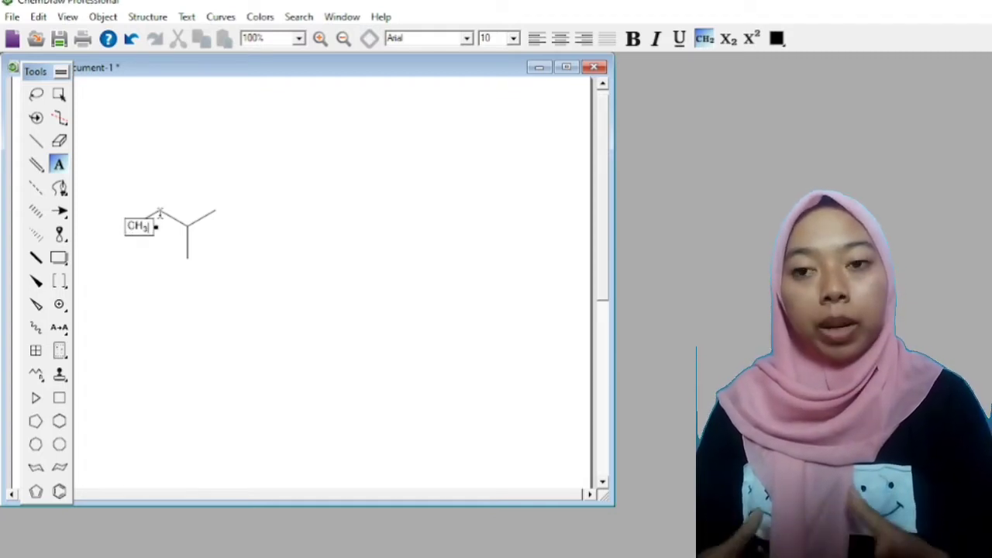
{"action": "left_click", "coordinate": [160, 212]}
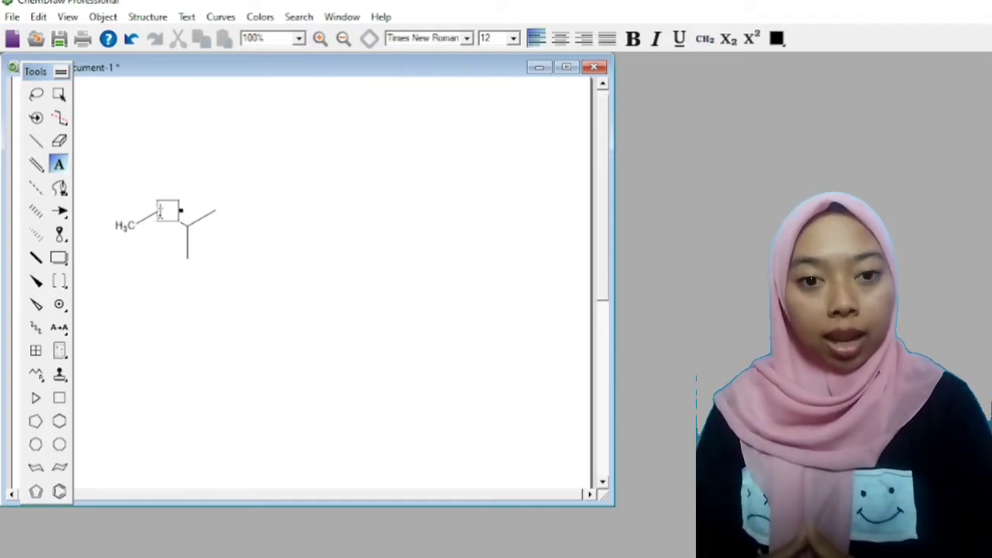
{"action": "type", "text": "CH2"}
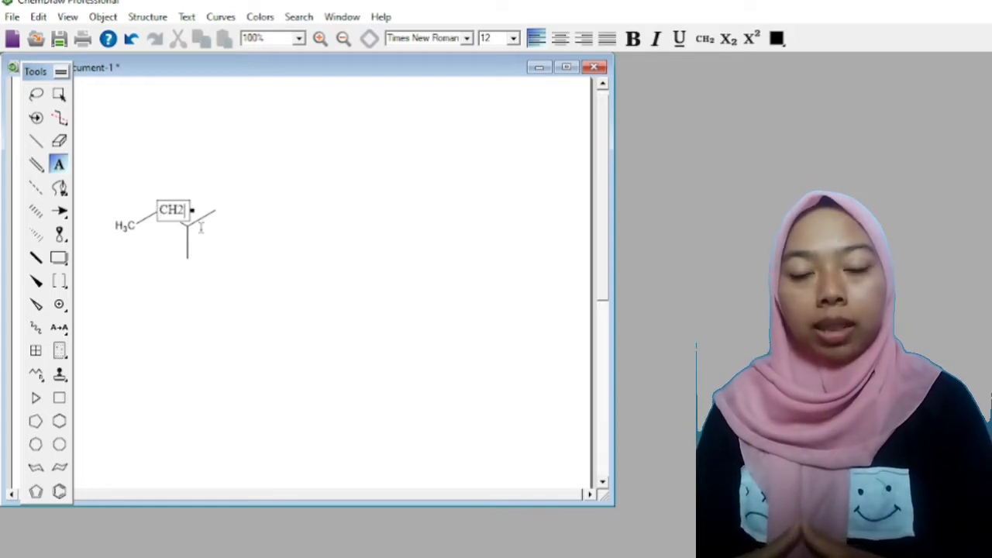
- Label the branching carbon CH, the chain's last carbon CH3 and the end of the downward branch OH
{"action": "left_click", "coordinate": [186, 226]}
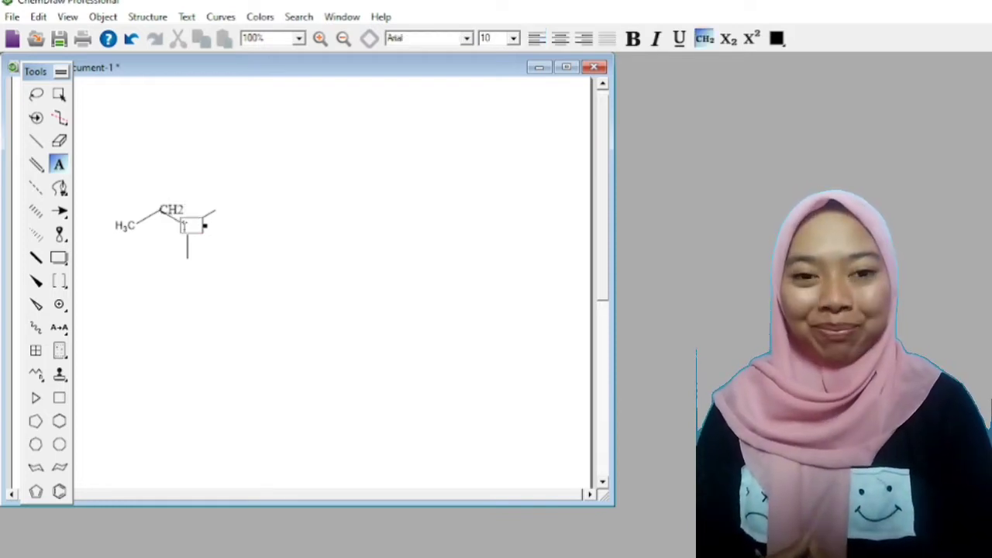
{"action": "type", "text": "CH"}
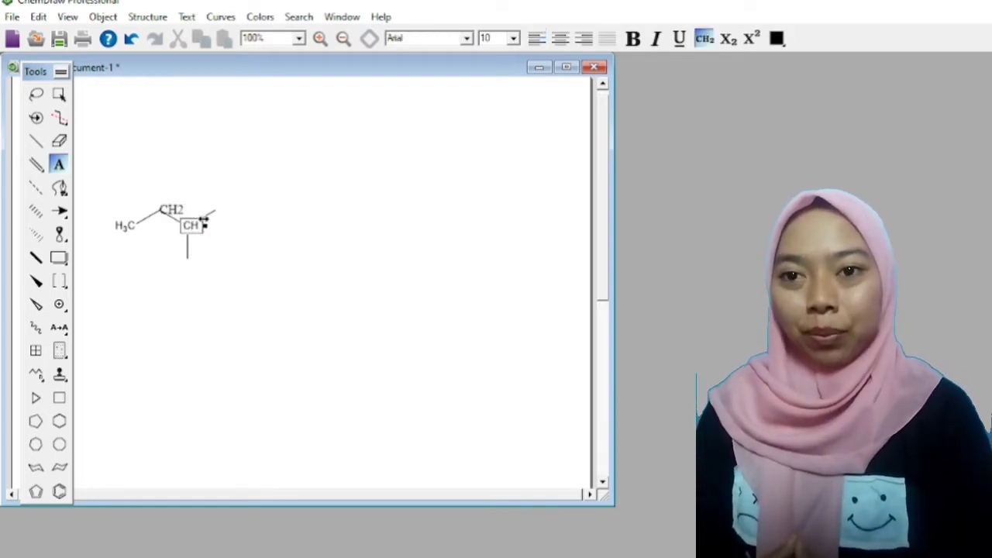
{"action": "left_click", "coordinate": [216, 210]}
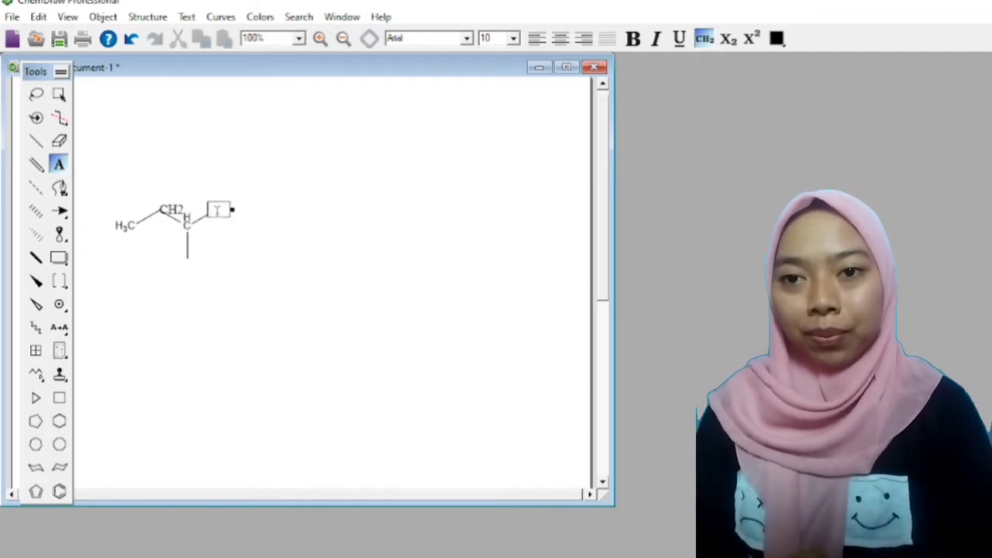
{"action": "type", "text": "CH3"}
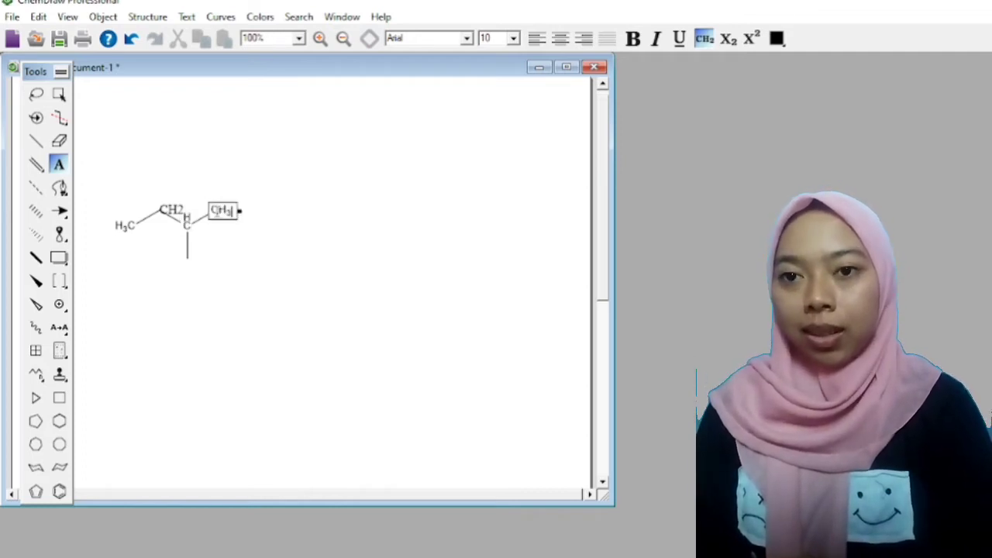
{"action": "left_click", "coordinate": [186, 258]}
{"action": "left_click", "coordinate": [186, 258]}
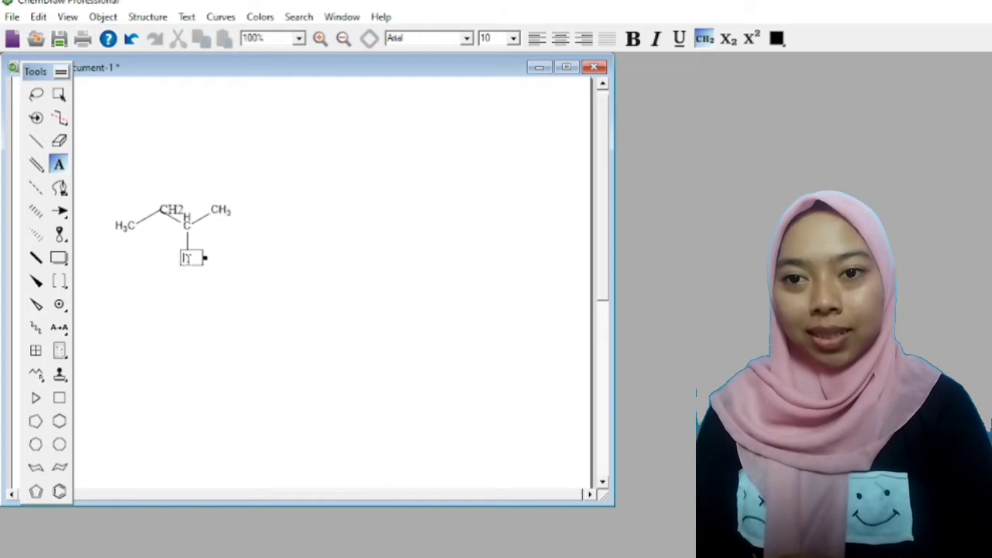
{"action": "type", "text": "Cl"}
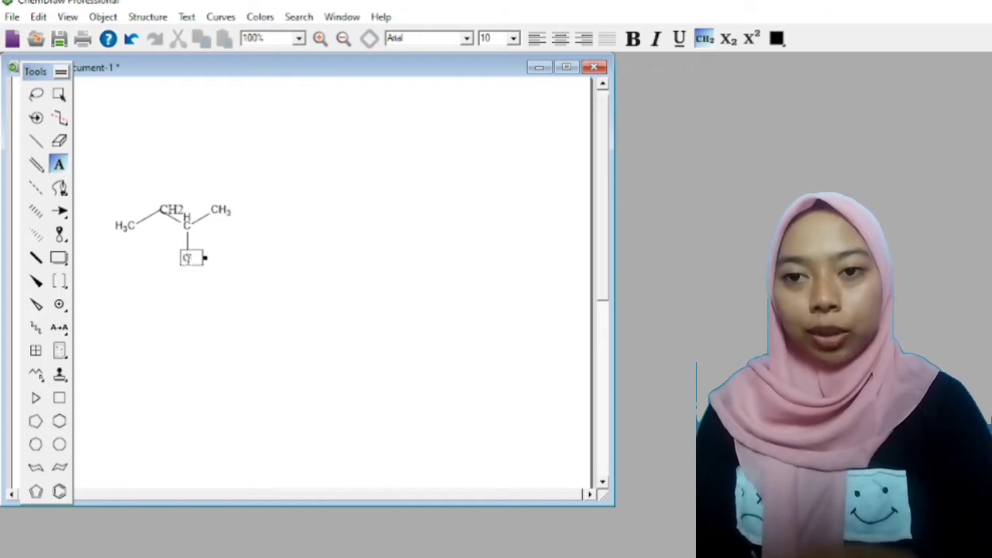
{"action": "type", "text": "H"}
- Replace the loose CH2 text at the second carbon with a CH2 atom label attached to the bonds
{"action": "left_click", "coordinate": [166, 210]}
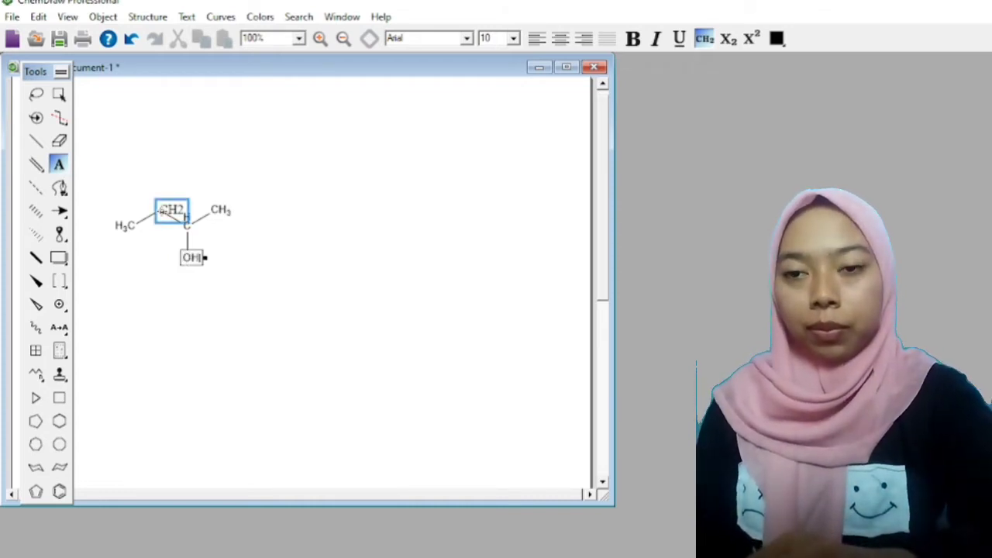
{"action": "double_click", "coordinate": [166, 210]}
{"action": "key", "text": "BackSpace"}
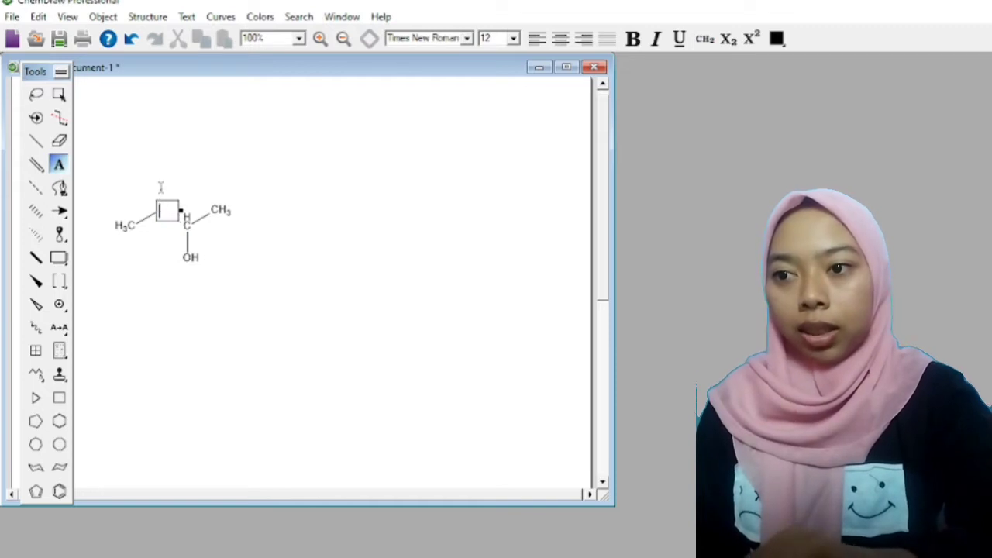
{"action": "left_click", "coordinate": [161, 187]}
{"action": "left_click", "coordinate": [159, 210]}
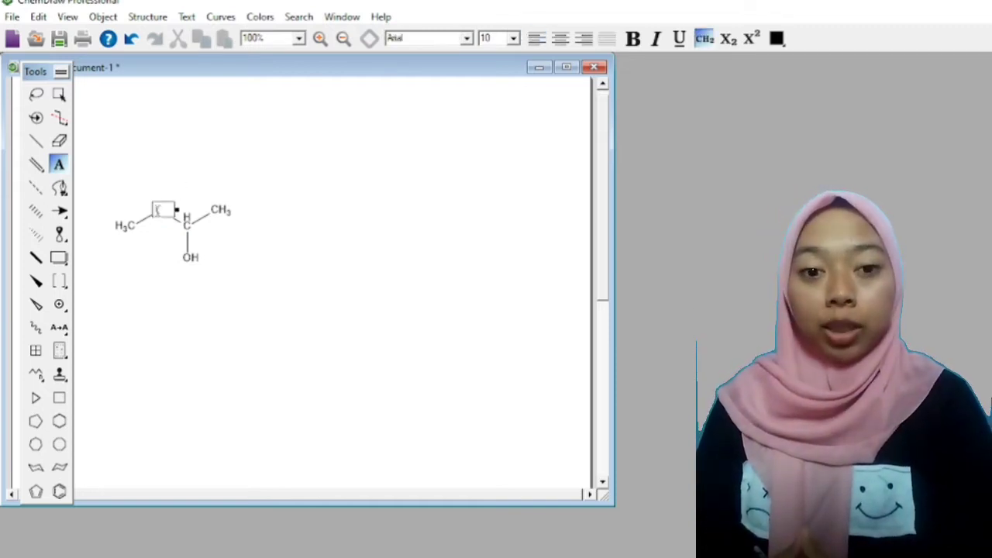
{"action": "type", "text": "CH2"}
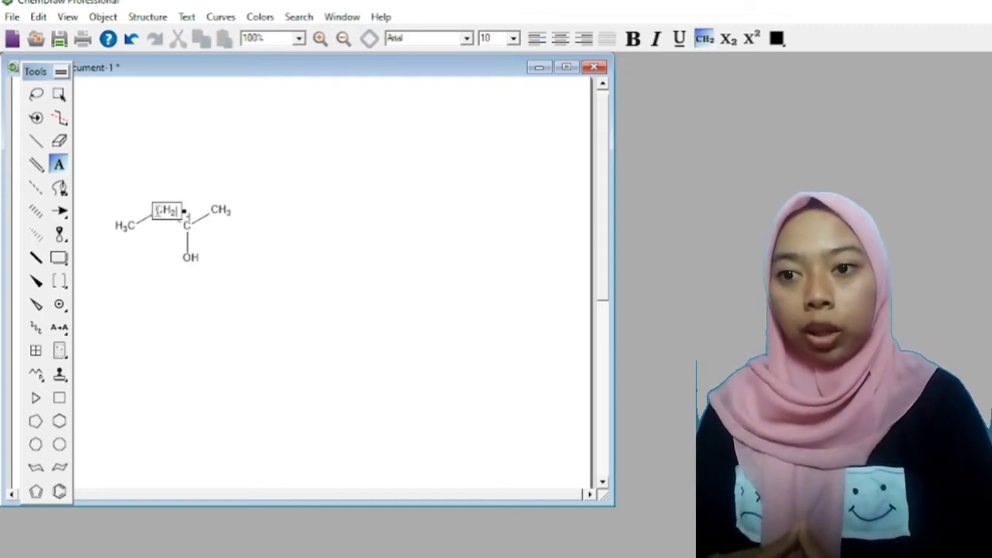
{"action": "left_click", "coordinate": [285, 255]}
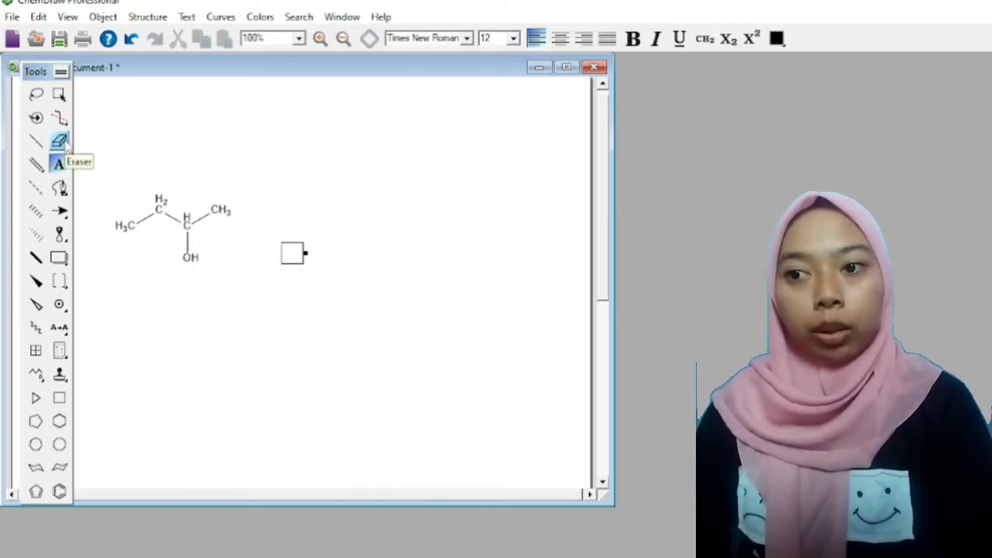
- Generate the chemical name of the drawn alcohol from its structure
{"action": "left_click", "coordinate": [60, 94]}
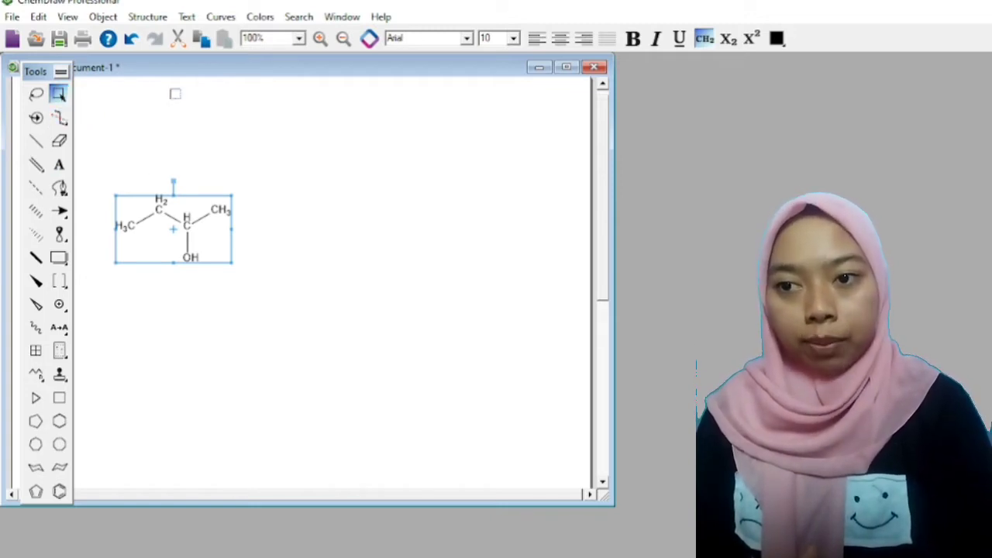
{"action": "left_click", "coordinate": [149, 18]}
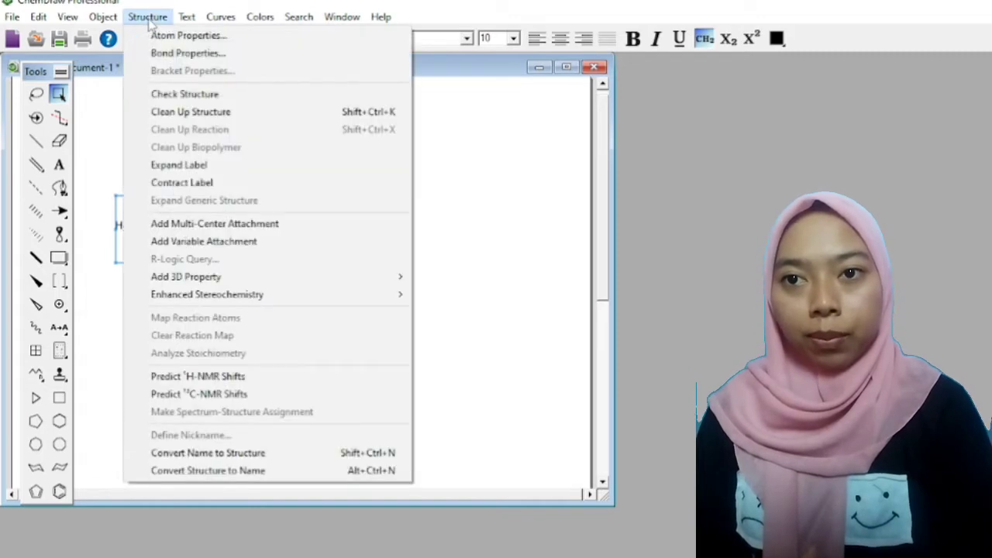
{"action": "left_click", "coordinate": [227, 470]}
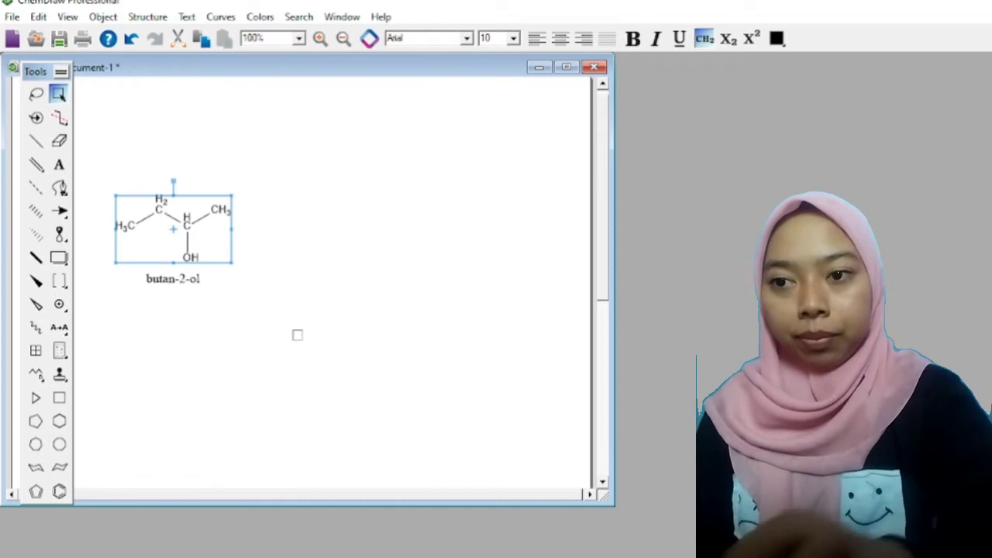
{"action": "left_click", "coordinate": [155, 283]}
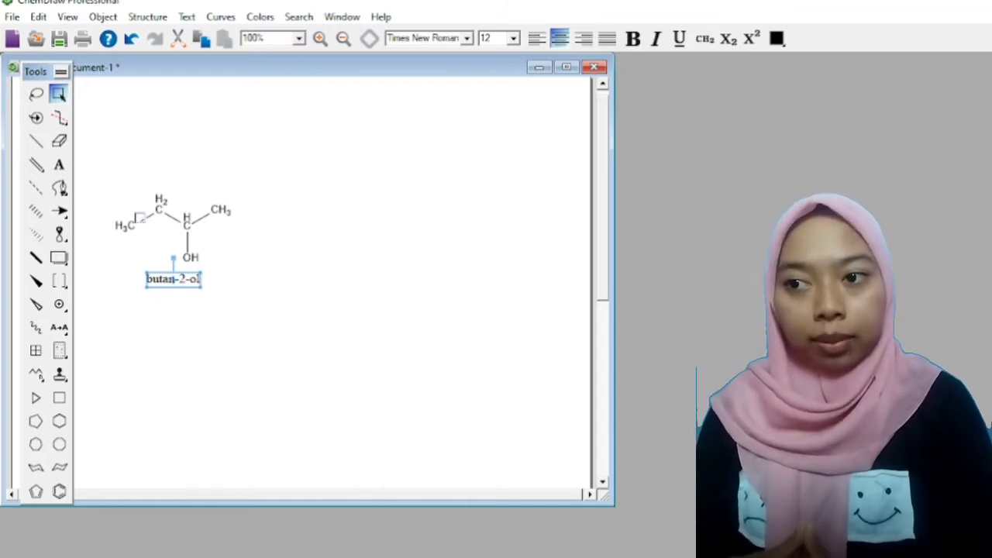
- Change the bond between the H3C end and the neighbouring CH2 carbon to a plain double bond
{"action": "left_click", "coordinate": [144, 222]}
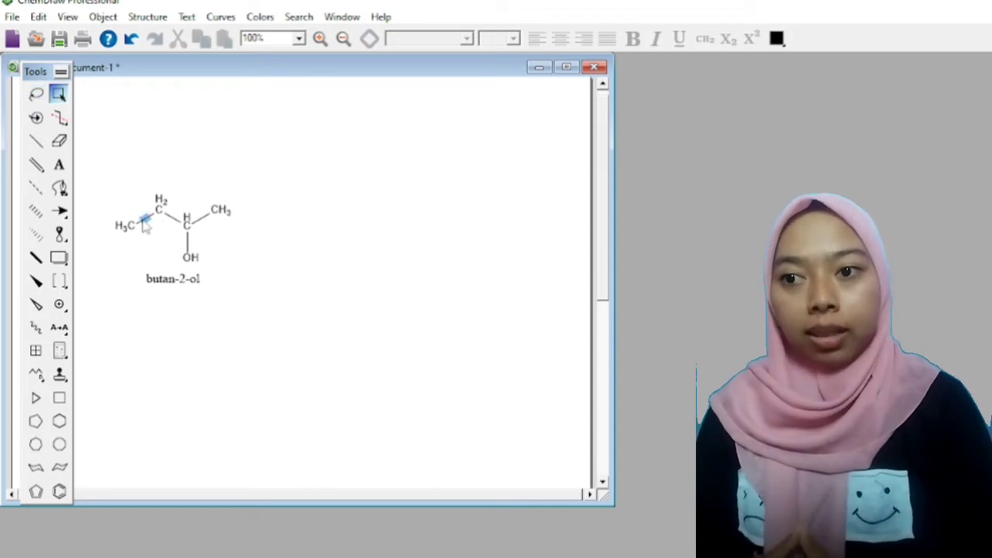
{"action": "left_click", "coordinate": [37, 143]}
{"action": "right_click", "coordinate": [146, 223]}
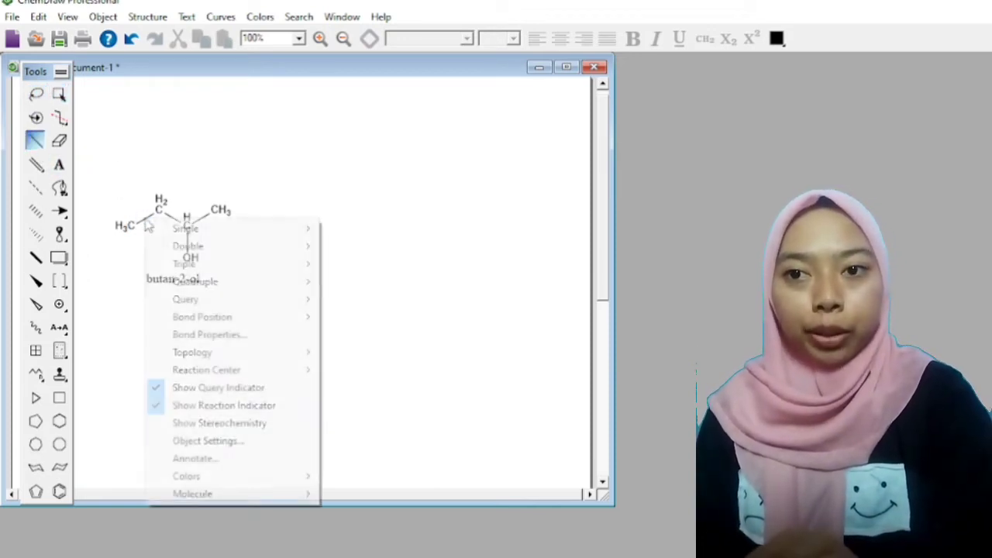
{"action": "mouse_move", "coordinate": [186, 248]}
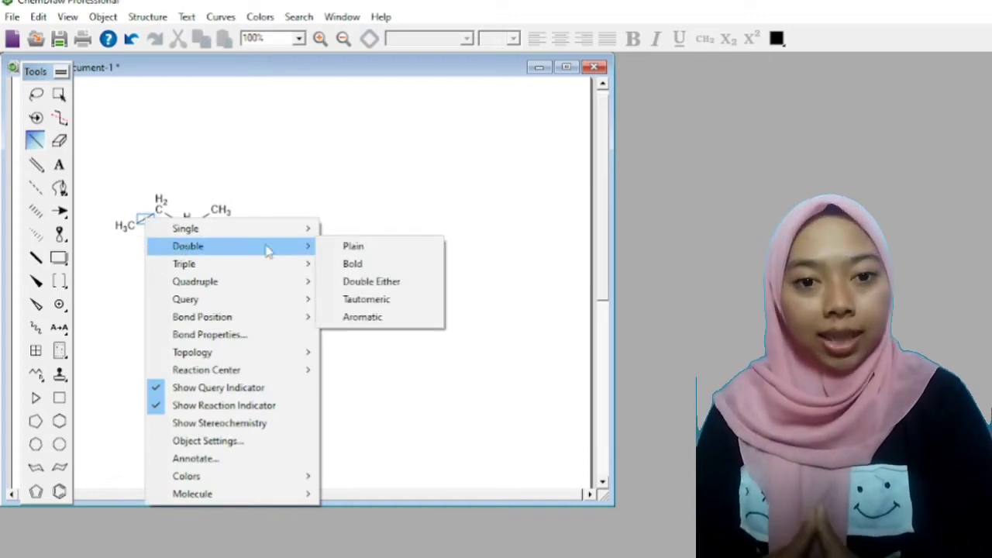
{"action": "left_click", "coordinate": [345, 245]}
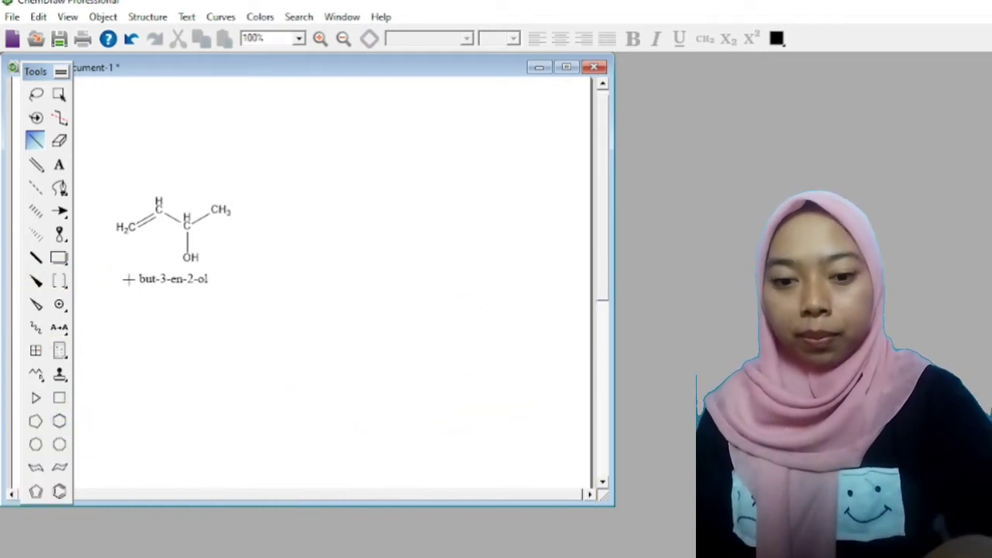
- Select the whole molecule together with its name and clean up the structure
{"action": "left_click", "coordinate": [58, 93]}
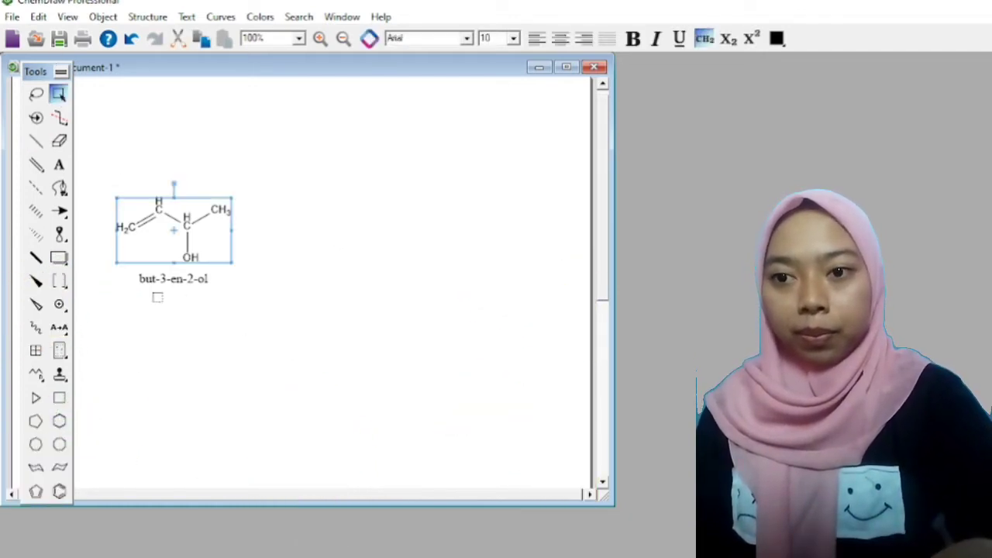
{"action": "left_click_drag", "start_coordinate": [132, 278], "coordinate": [236, 285]}
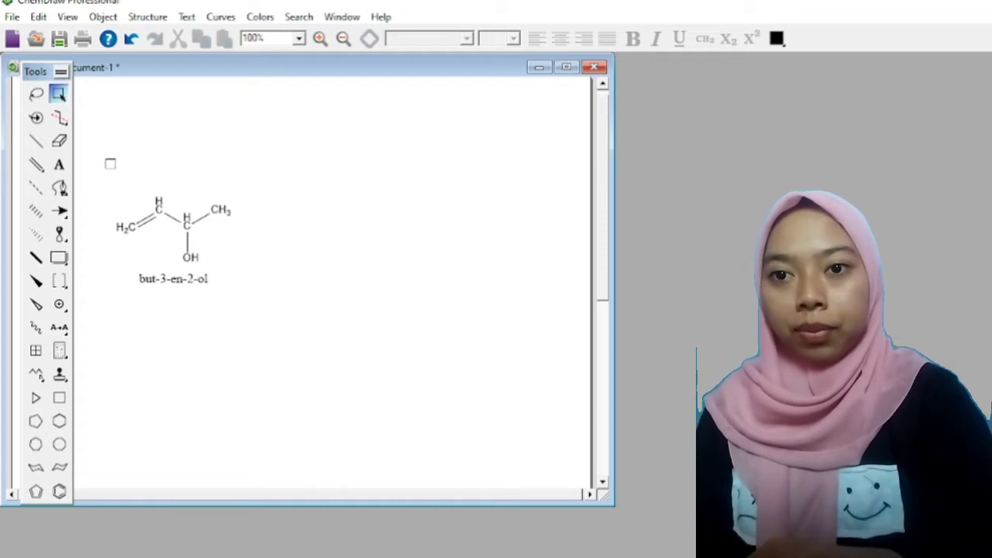
{"action": "left_click_drag", "start_coordinate": [97, 155], "coordinate": [292, 362]}
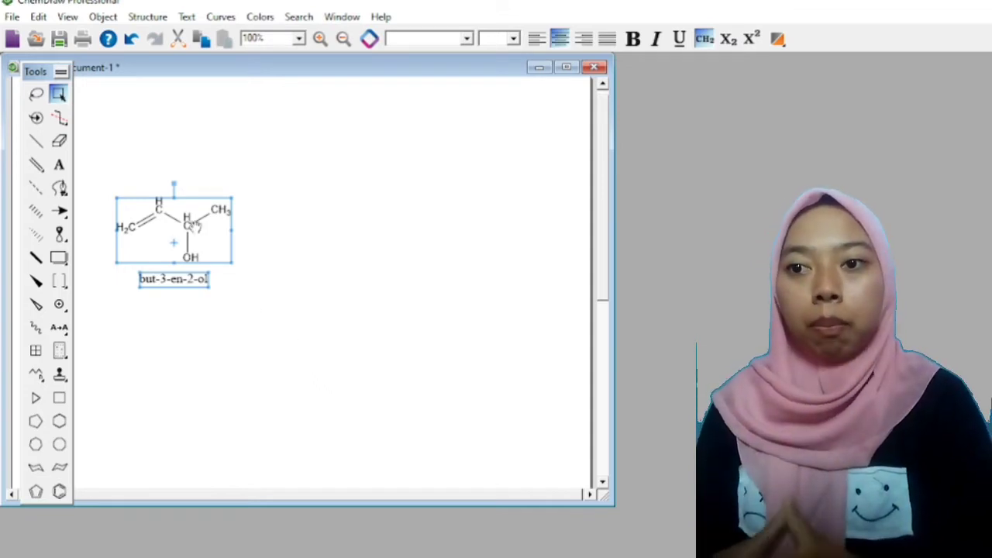
{"action": "right_click", "coordinate": [196, 236]}
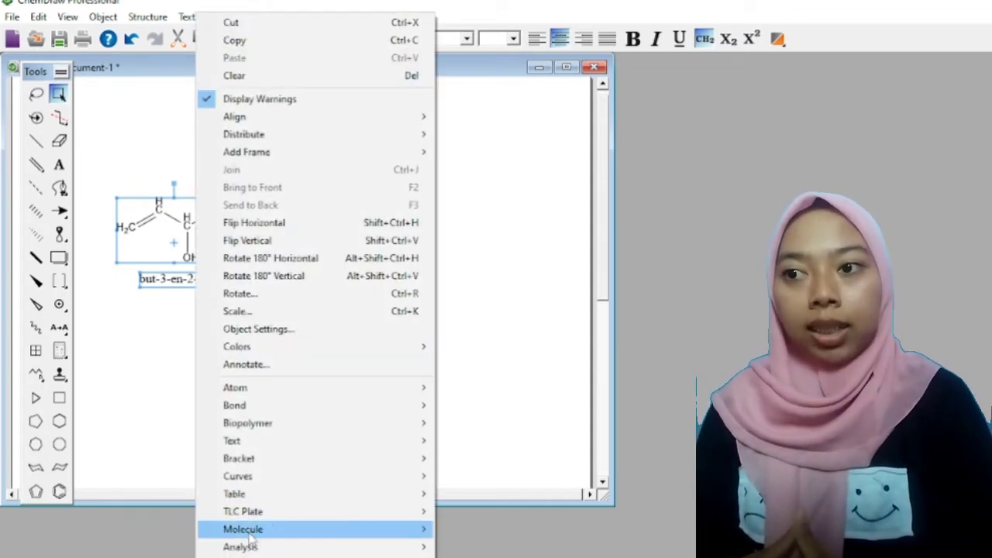
{"action": "mouse_move", "coordinate": [249, 535]}
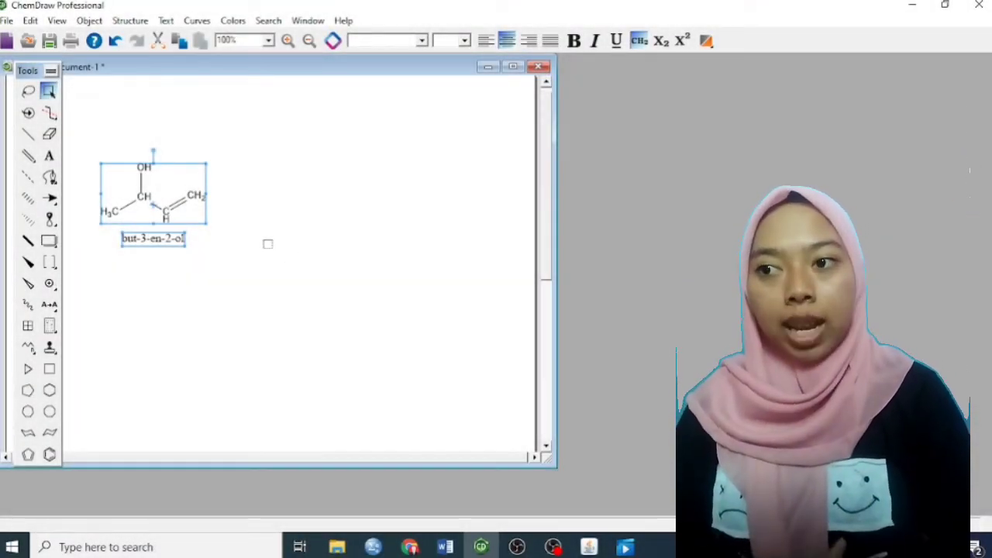
- Reselect the cleaned-up structure with its name and insert a 3D model of it
{"action": "left_click", "coordinate": [96, 148]}
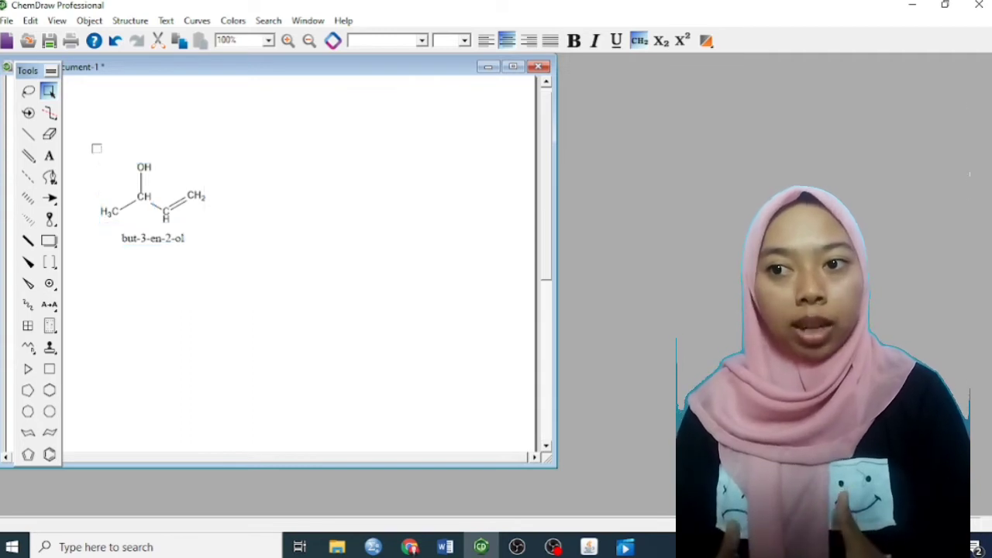
{"action": "left_click_drag", "start_coordinate": [93, 128], "coordinate": [263, 298]}
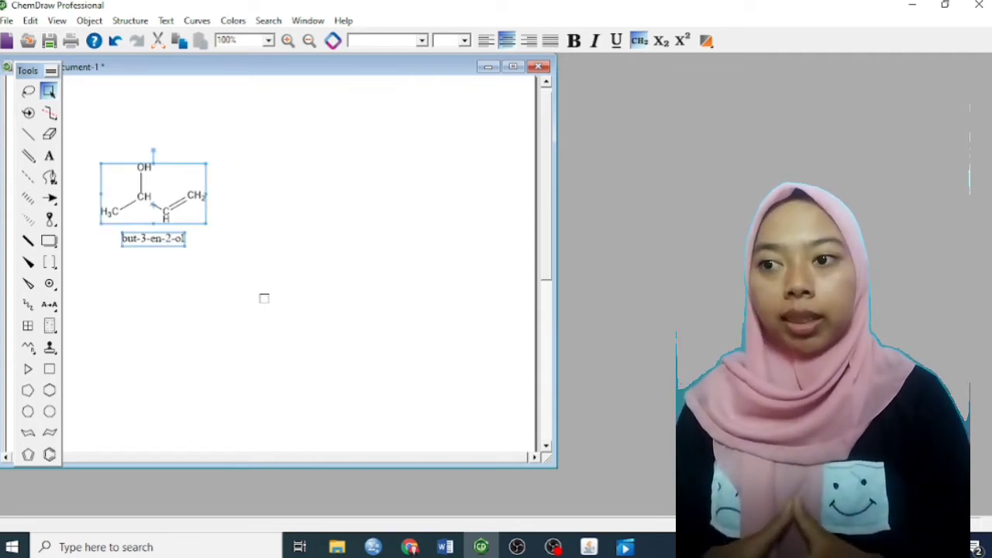
{"action": "left_click", "coordinate": [31, 21]}
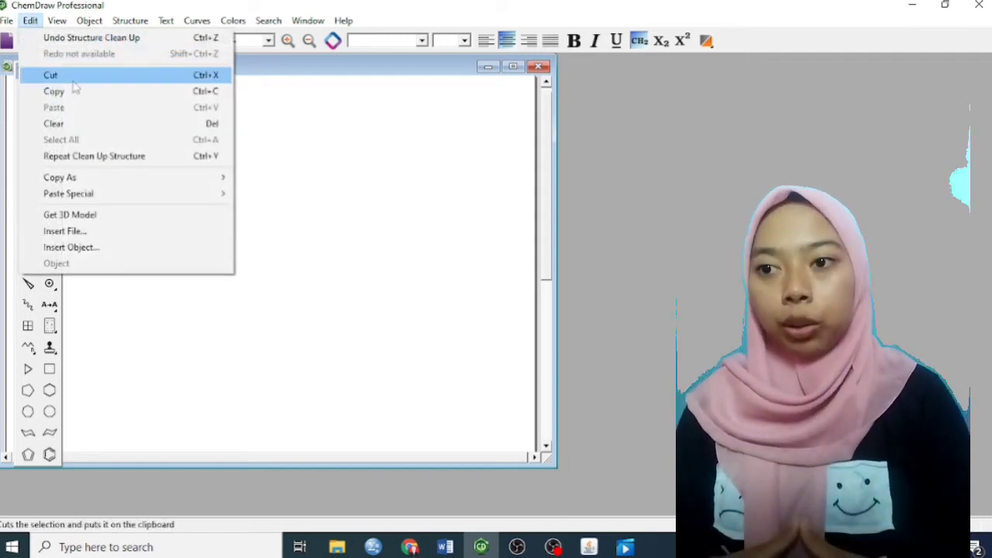
{"action": "left_click", "coordinate": [92, 215]}
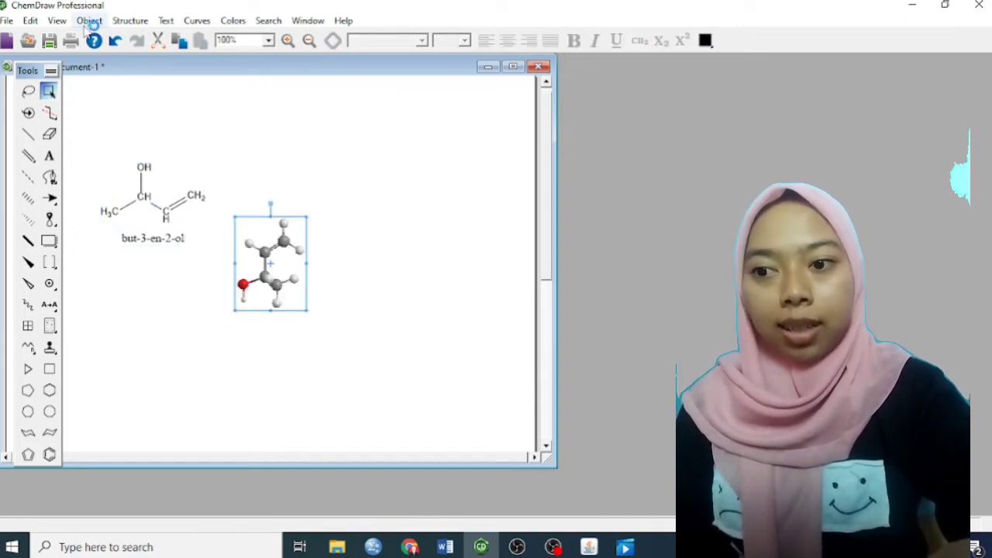
- Move the 3D model up so it sits beside the 2D but-3-en-2-ol structure
{"action": "left_click", "coordinate": [31, 21]}
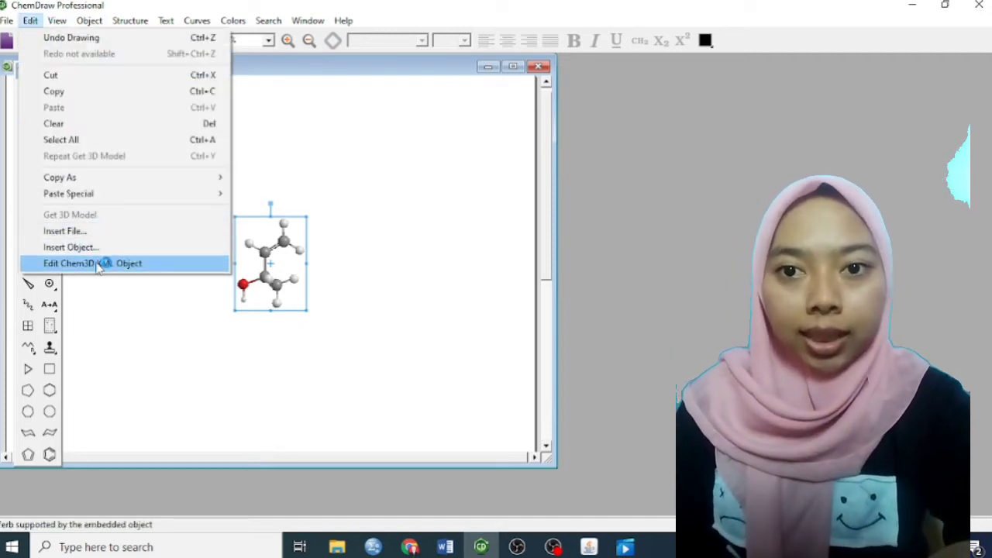
{"action": "mouse_move", "coordinate": [111, 195]}
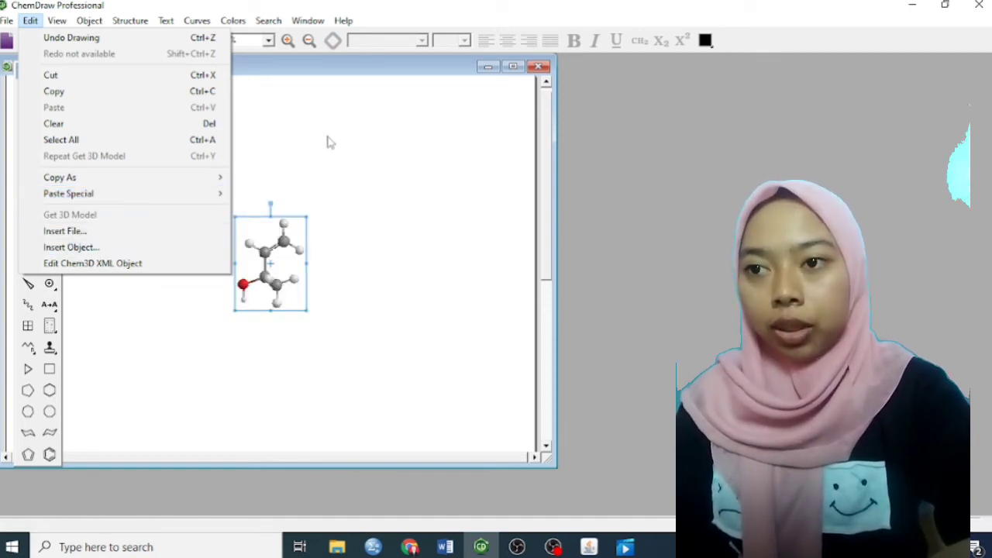
{"action": "left_click", "coordinate": [301, 163]}
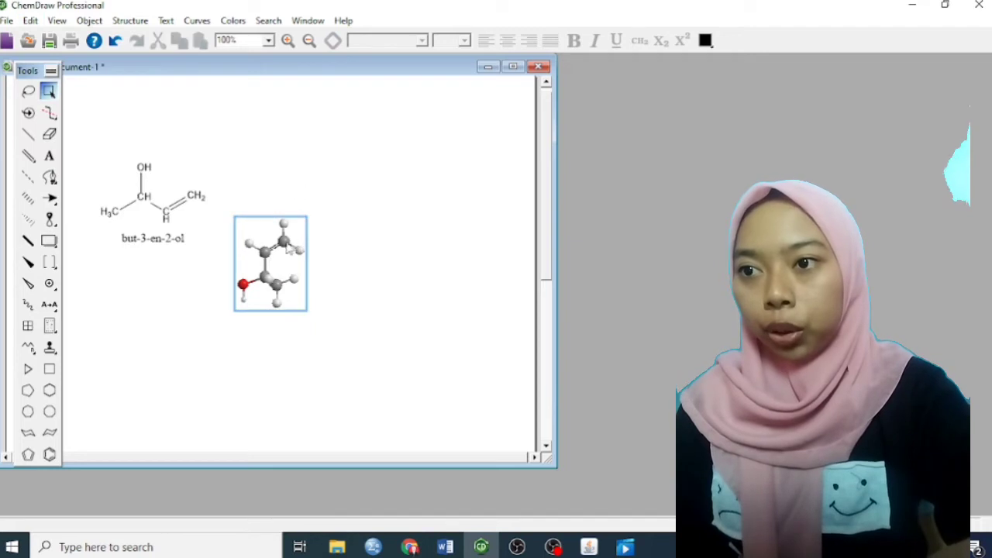
{"action": "left_click_drag", "start_coordinate": [283, 245], "coordinate": [296, 188]}
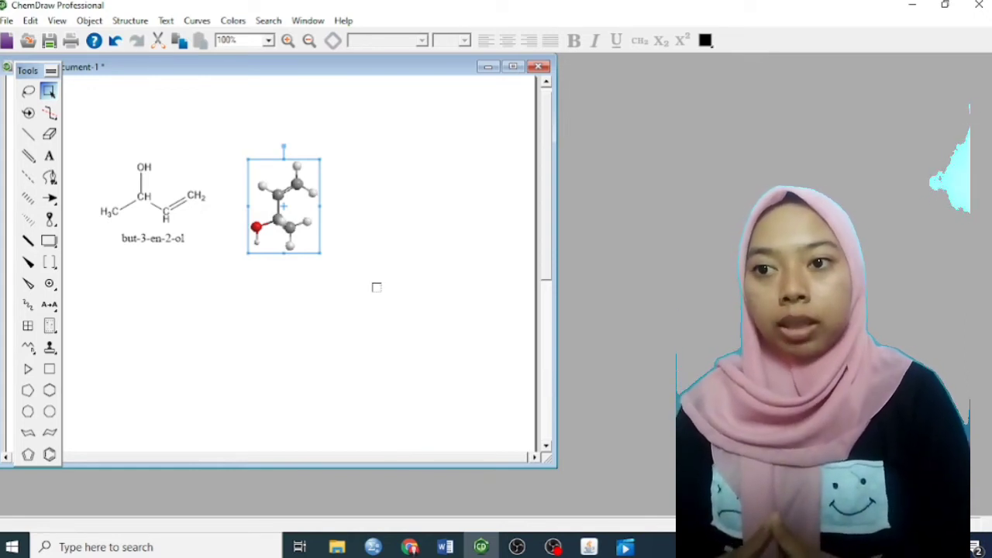
- Select the 2D structure with its name and show it in the Chem3D HotLink window
{"action": "left_click_drag", "start_coordinate": [103, 152], "coordinate": [220, 299]}
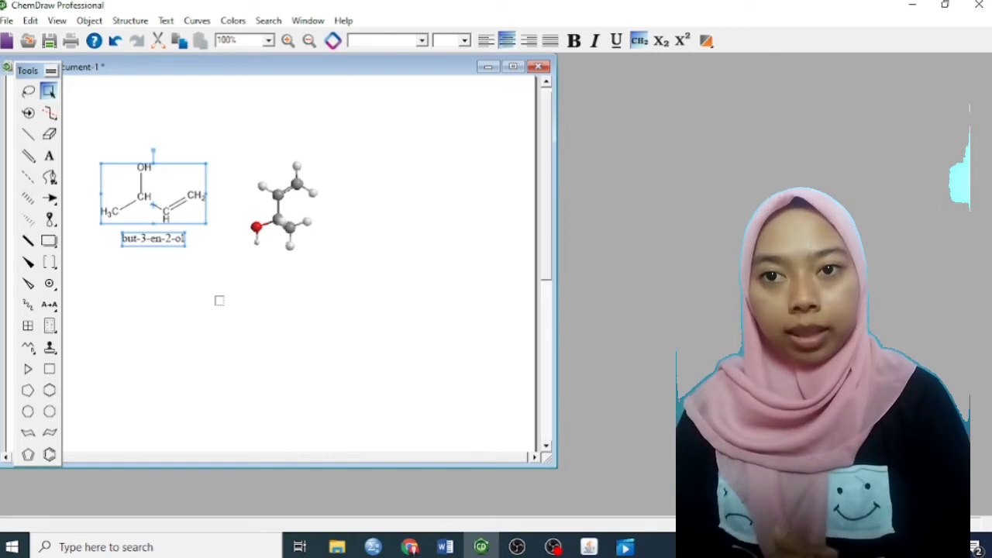
{"action": "left_click", "coordinate": [57, 20]}
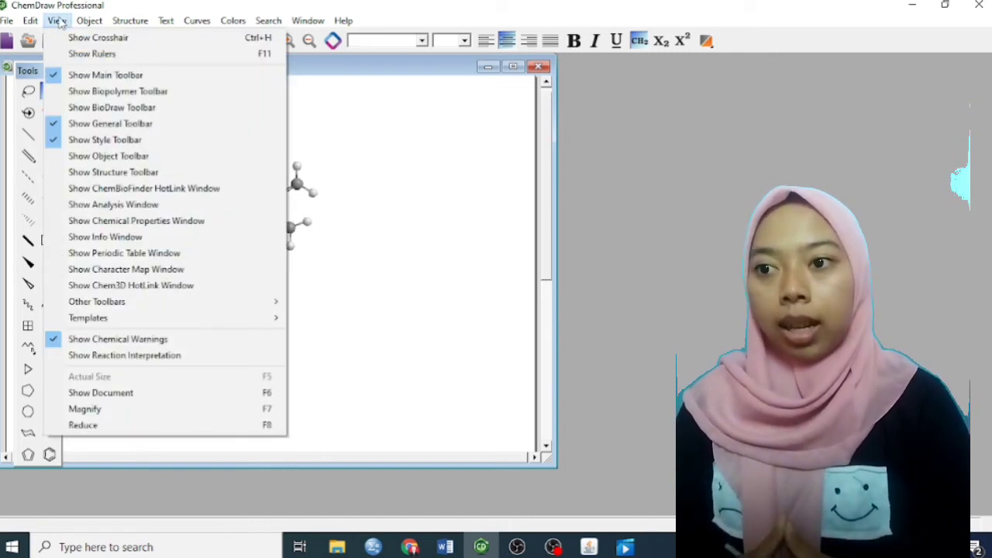
{"action": "left_click", "coordinate": [134, 287]}
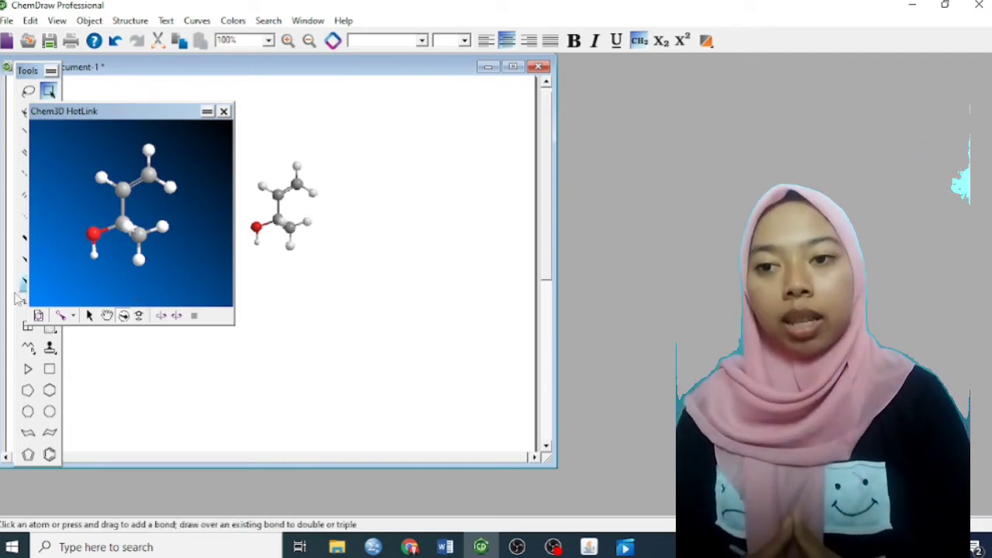
- Open the HotLink model in Chem3D, spin it about its vertical axis and stop the spin
{"action": "left_click", "coordinate": [38, 316]}
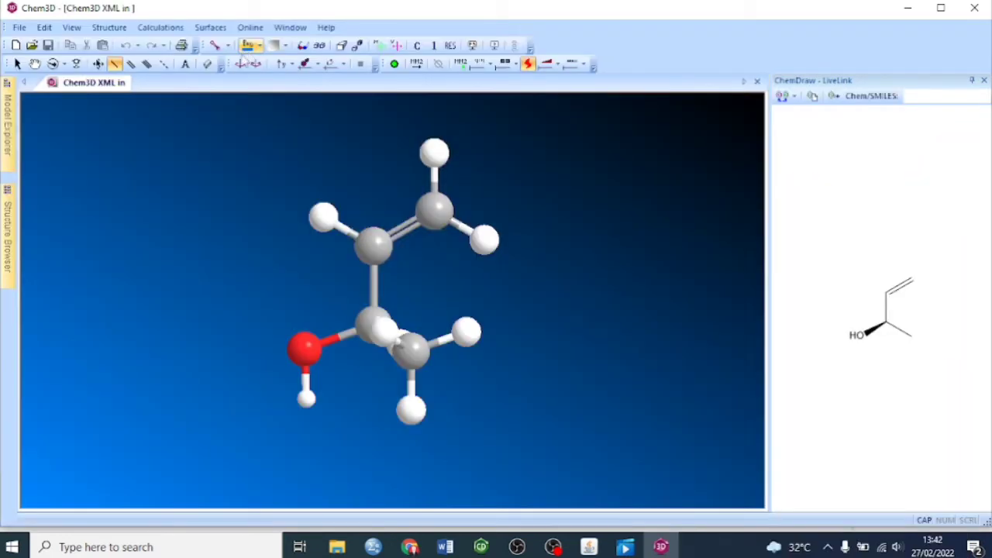
{"action": "left_click", "coordinate": [243, 64]}
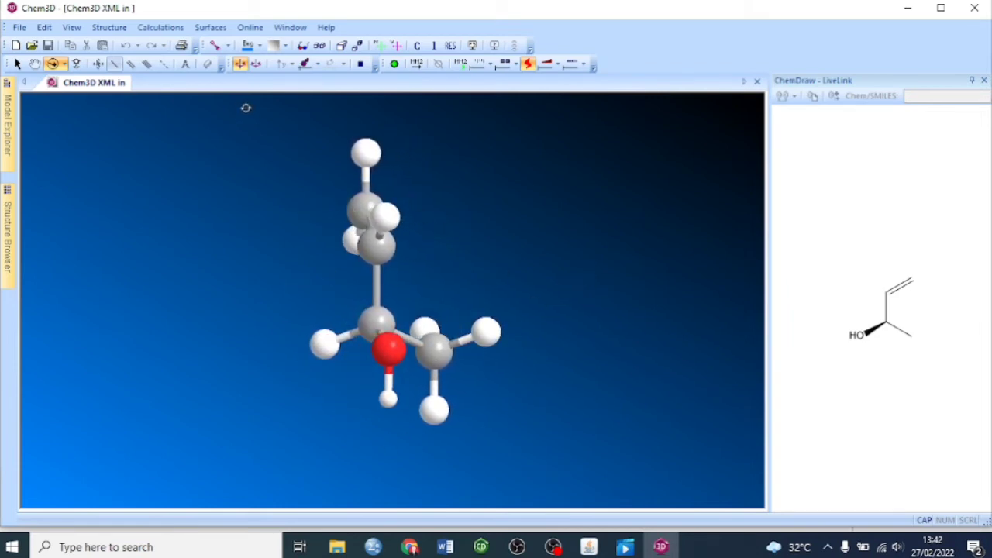
{"action": "left_click", "coordinate": [240, 68]}
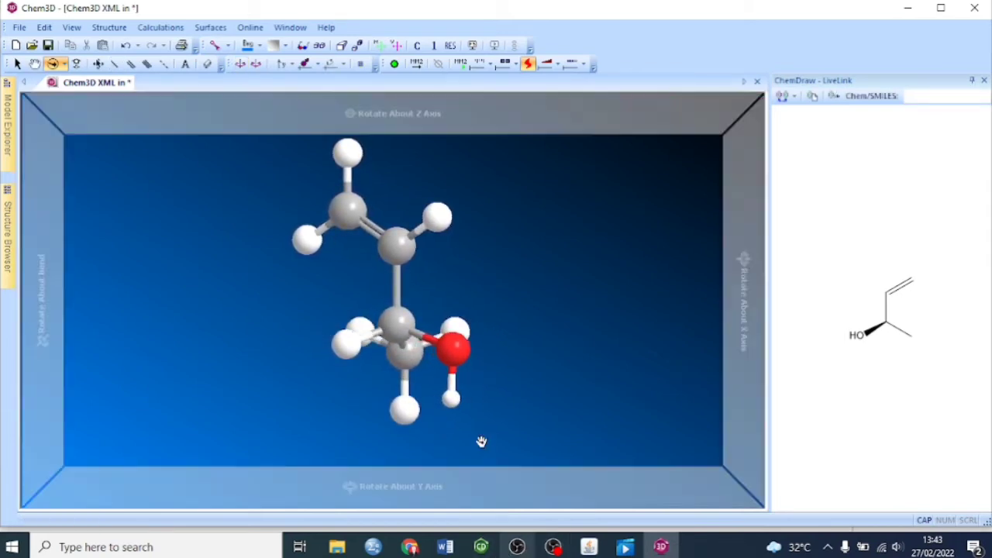
- Return to ChemDraw, place the HotLink window beside the inserted 3D model and spin the HotLink model
{"action": "left_click", "coordinate": [481, 547]}
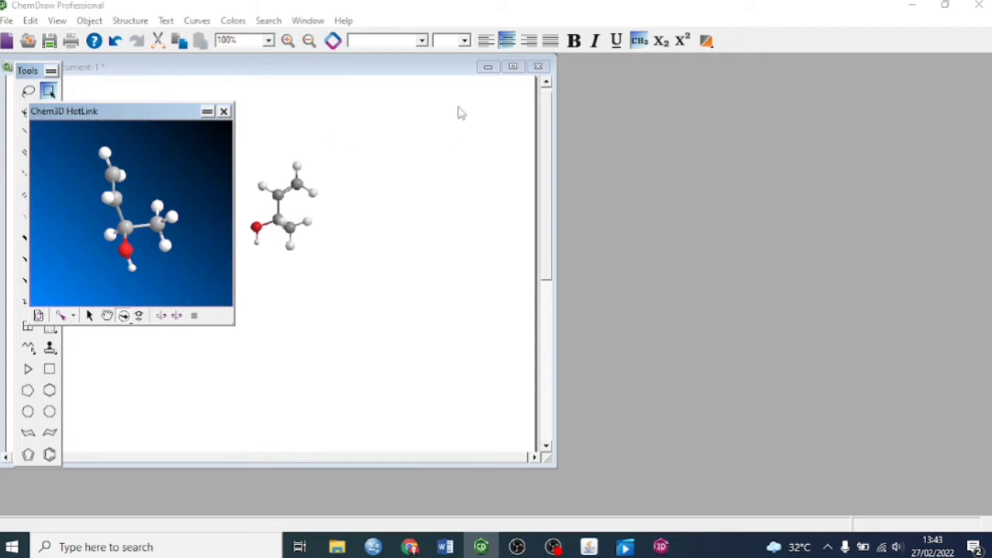
{"action": "left_click_drag", "start_coordinate": [453, 104], "coordinate": [454, 104]}
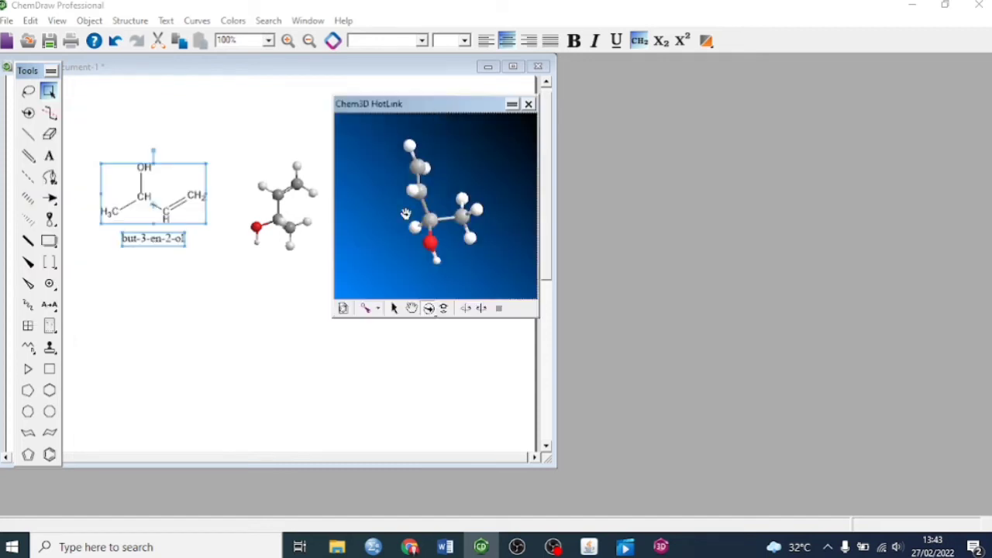
{"action": "left_click", "coordinate": [465, 309]}
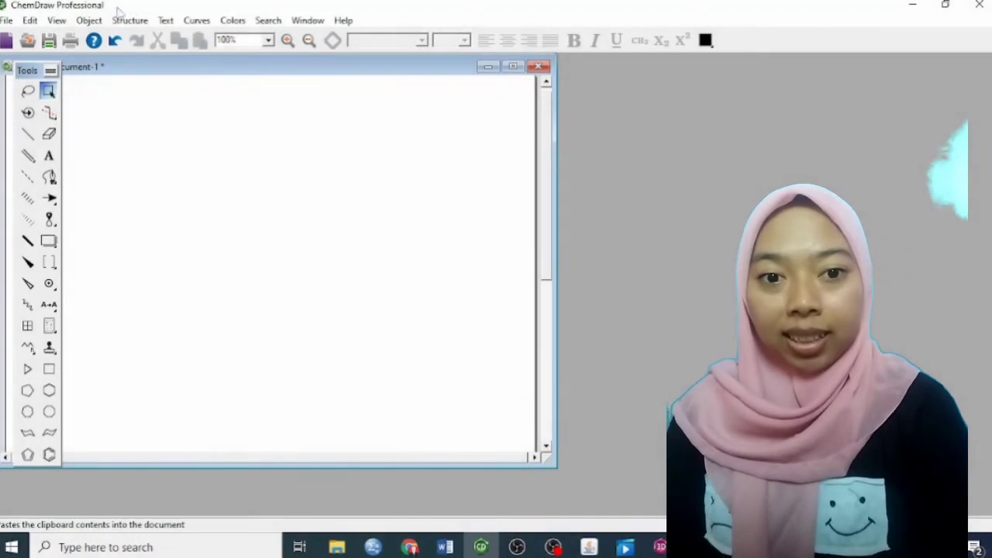
- Insert the structure of L-fucose from its name, with the name pasted below it
{"action": "left_click", "coordinate": [128, 21]}
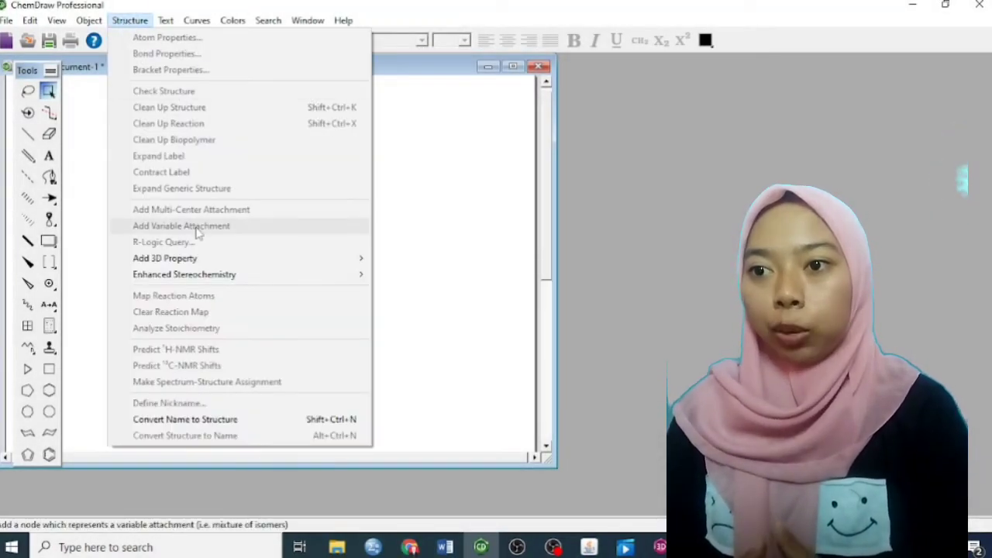
{"action": "left_click", "coordinate": [183, 424]}
{"action": "key", "text": "BackSpace"}
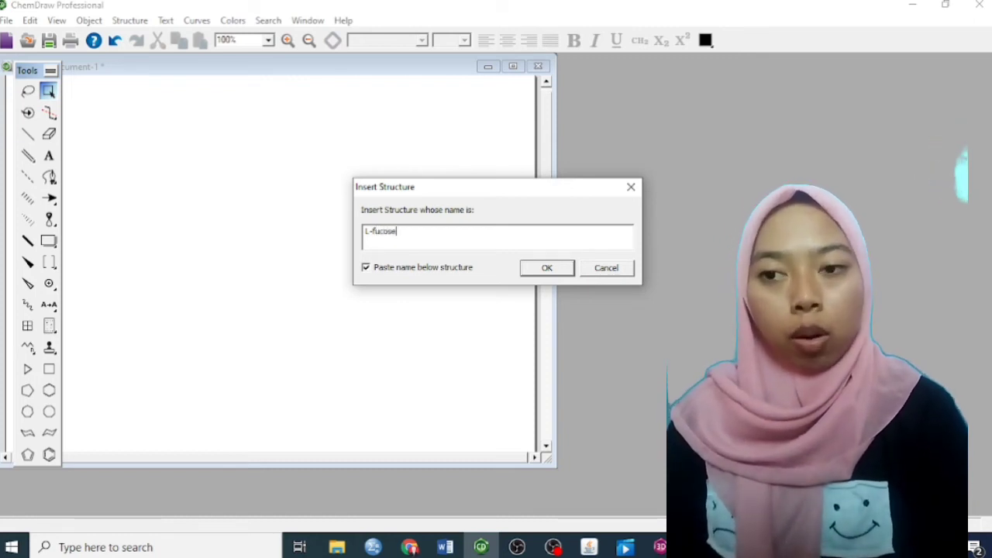
{"action": "left_click", "coordinate": [547, 268]}
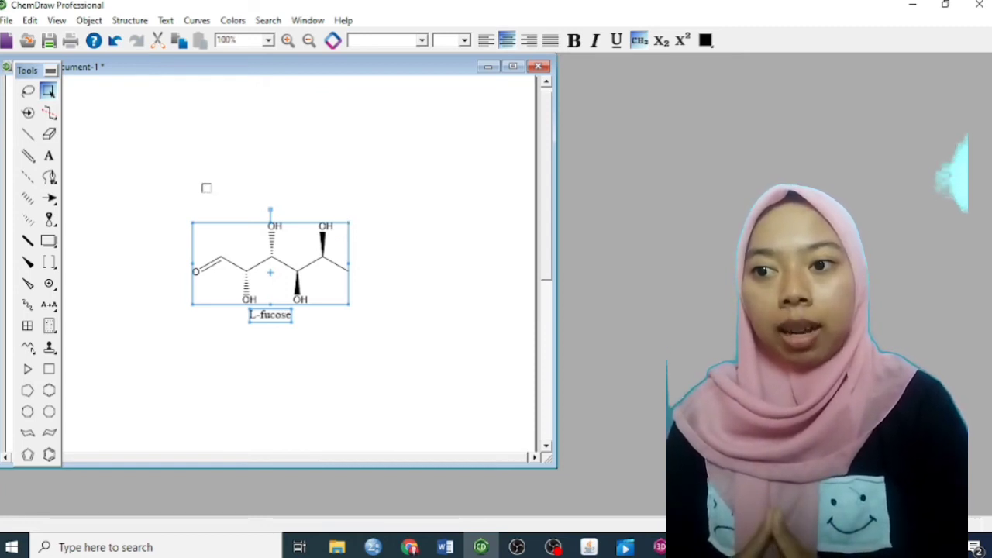
- Show stereochemistry labels on the L-fucose structure and generate its systematic name from the structure
{"action": "left_click", "coordinate": [89, 21]}
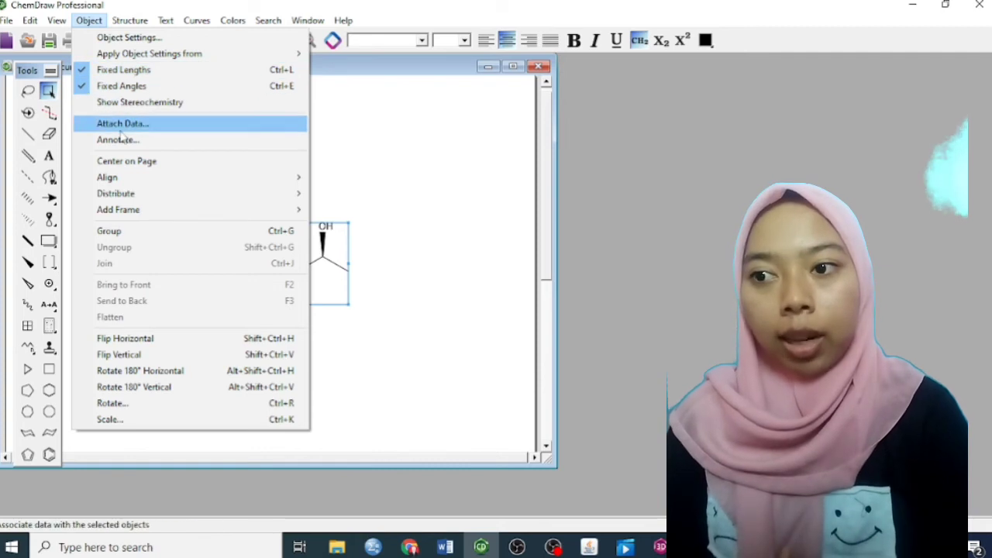
{"action": "left_click", "coordinate": [132, 101]}
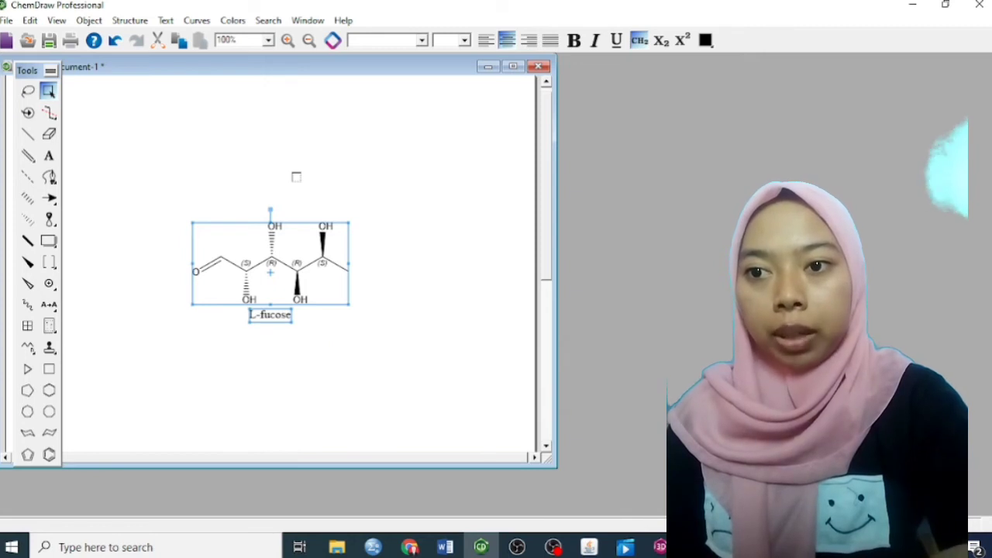
{"action": "left_click_drag", "start_coordinate": [160, 186], "coordinate": [408, 367]}
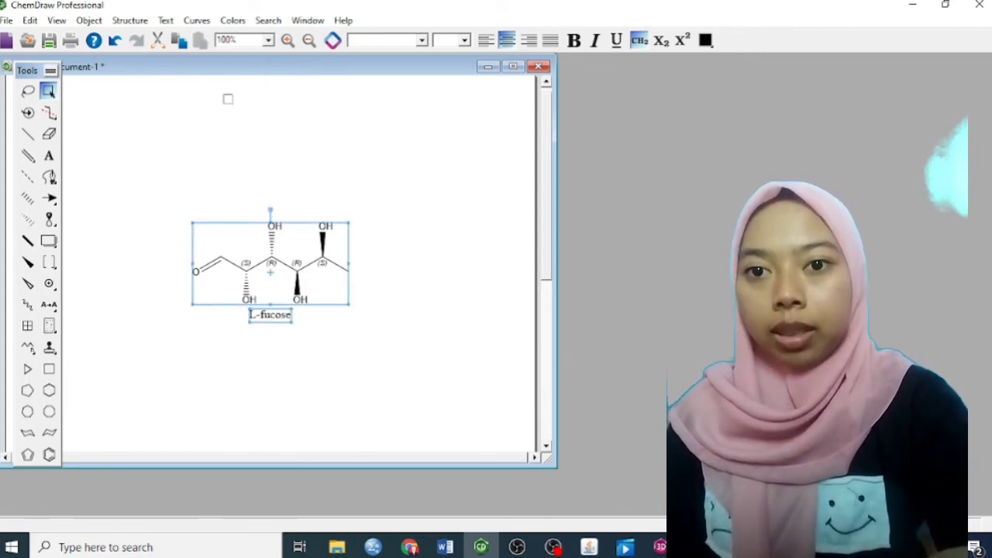
{"action": "left_click", "coordinate": [129, 20]}
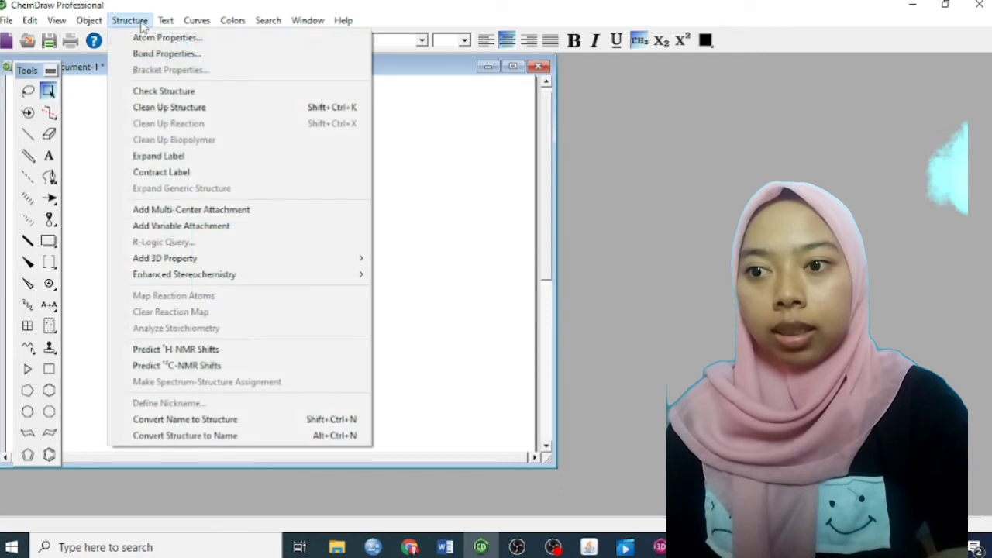
{"action": "left_click", "coordinate": [199, 435]}
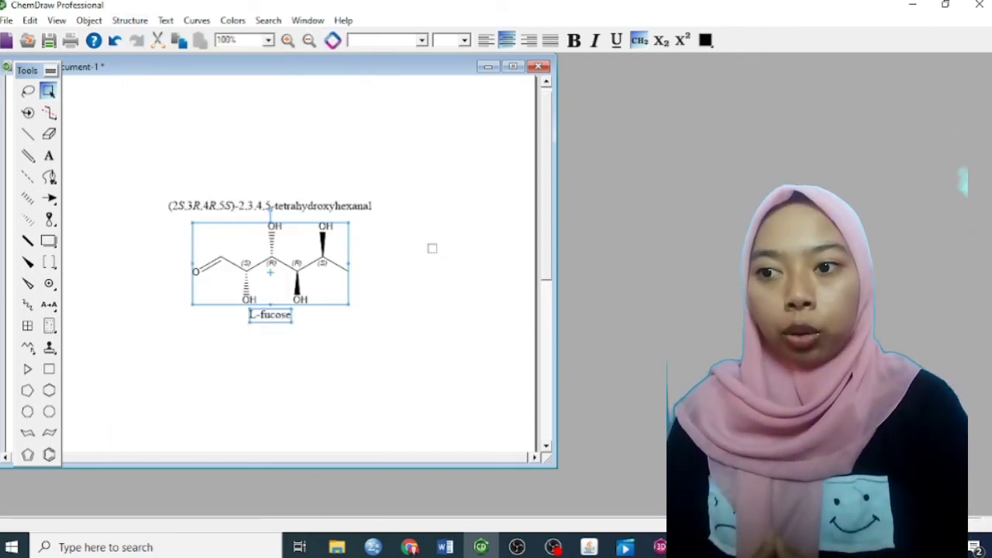
{"action": "left_click", "coordinate": [432, 248]}
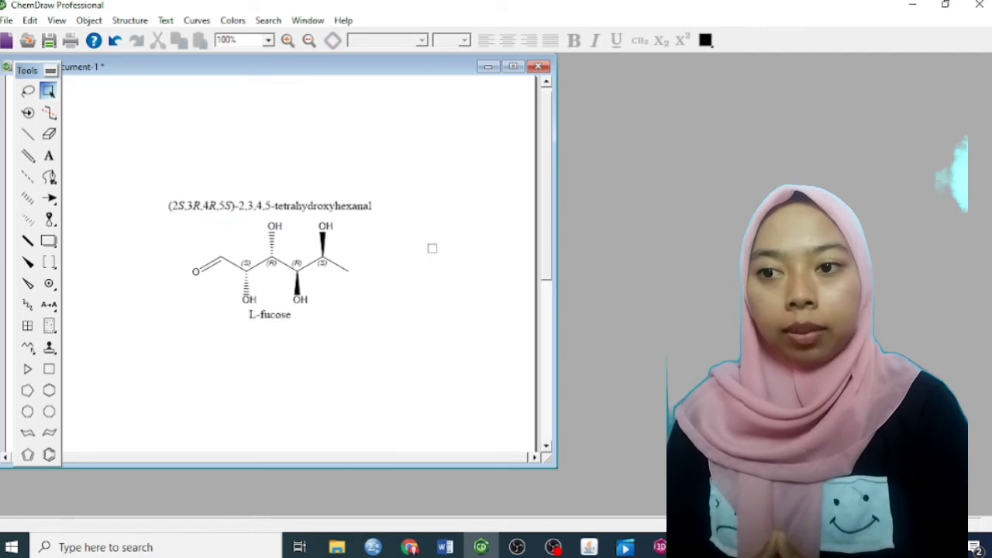